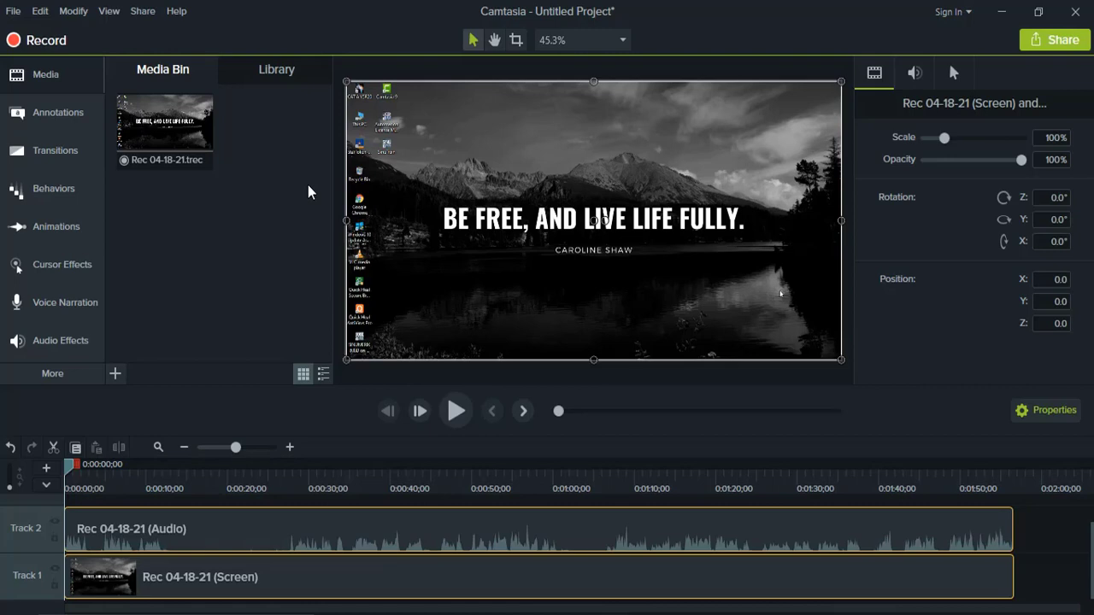
Cut the section from 0:00:14;08 to 0:00:26;11 out of the recording's audio and screen tracks.
click(170, 128)
drag(196, 580, 198, 583)
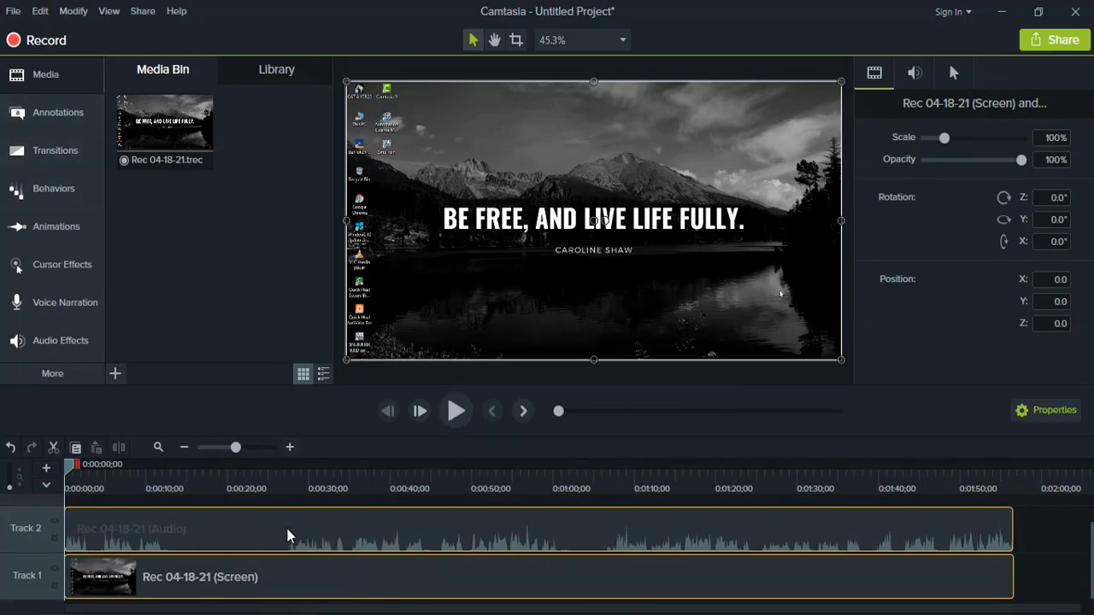
click(326, 548)
drag(330, 522, 333, 510)
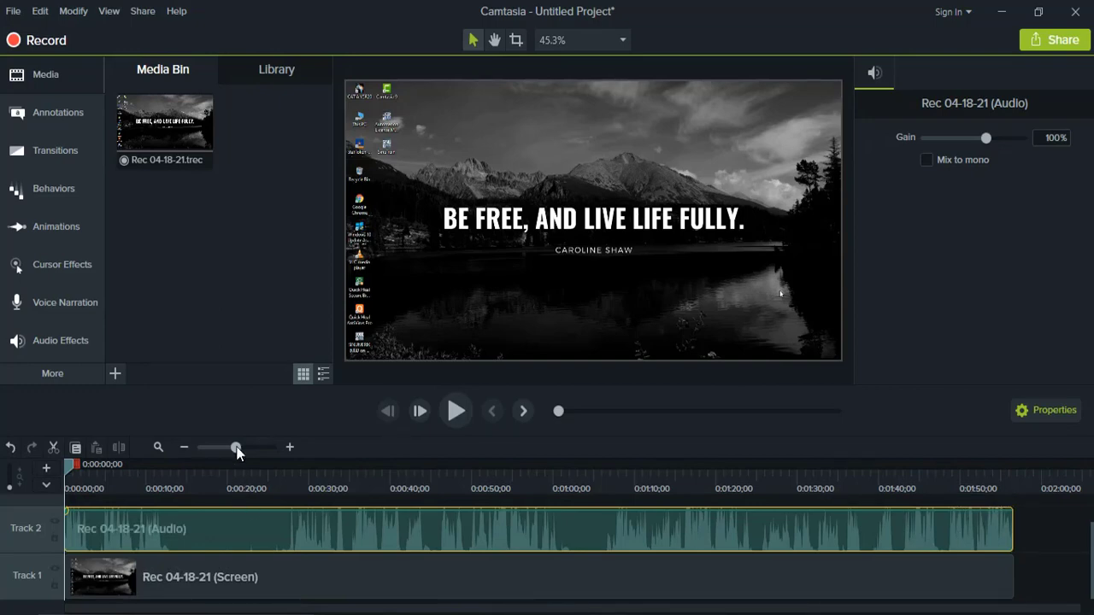
click(181, 487)
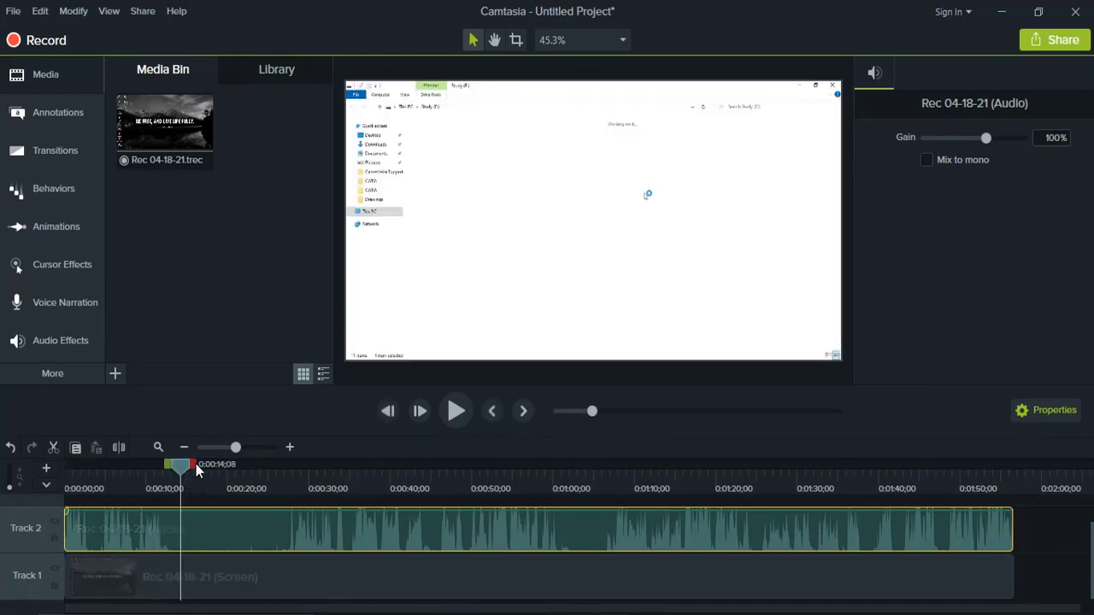
drag(195, 465, 294, 474)
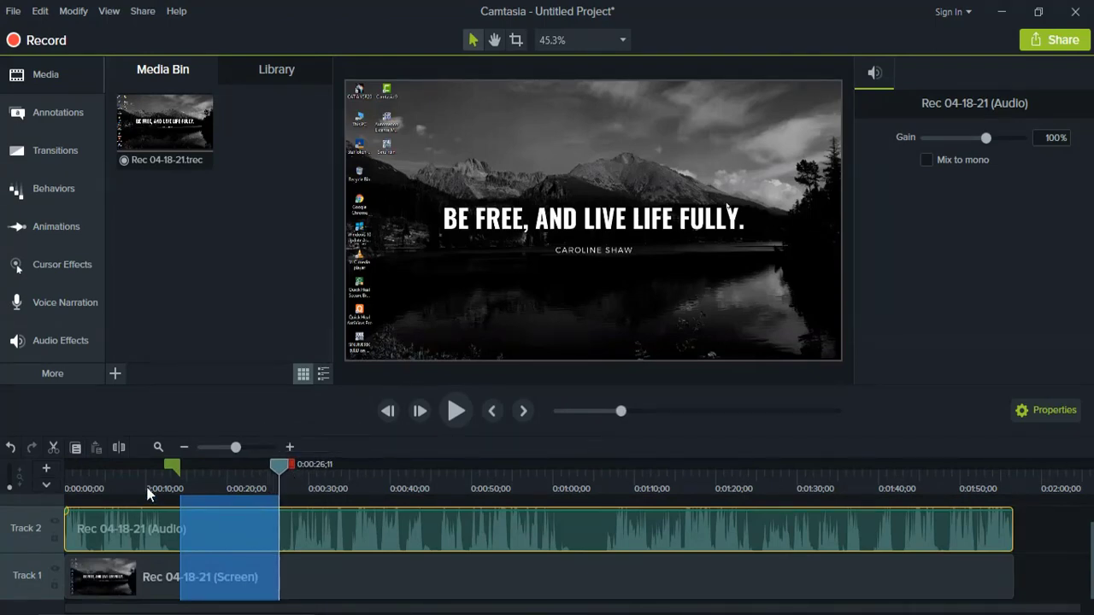
click(58, 448)
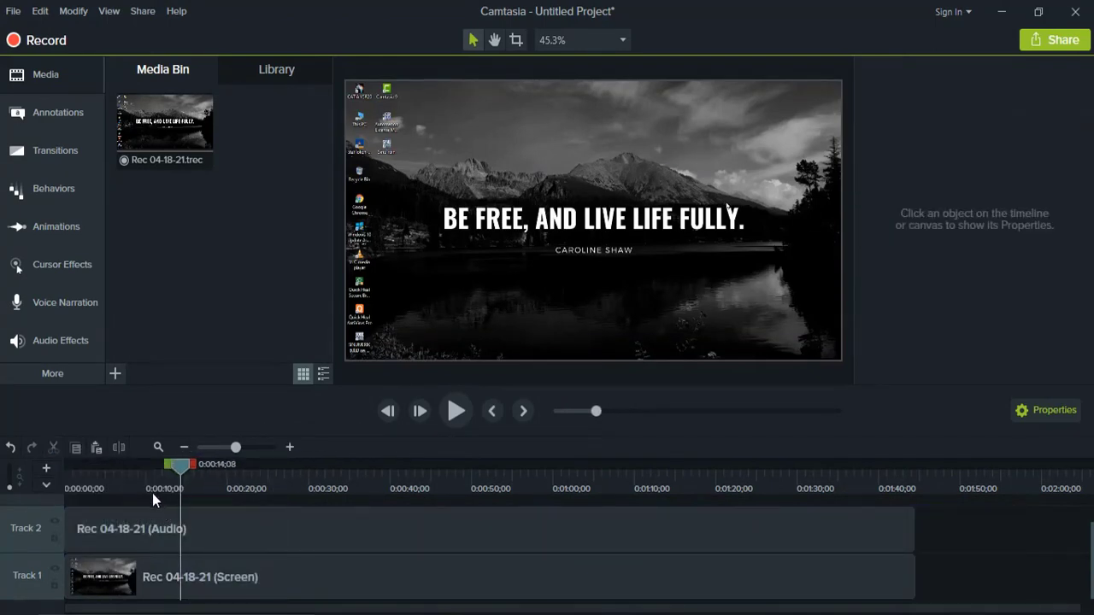
Cut the silent section from 0:00:50;23 to 0:00:54;09 out of both recording tracks.
click(152, 484)
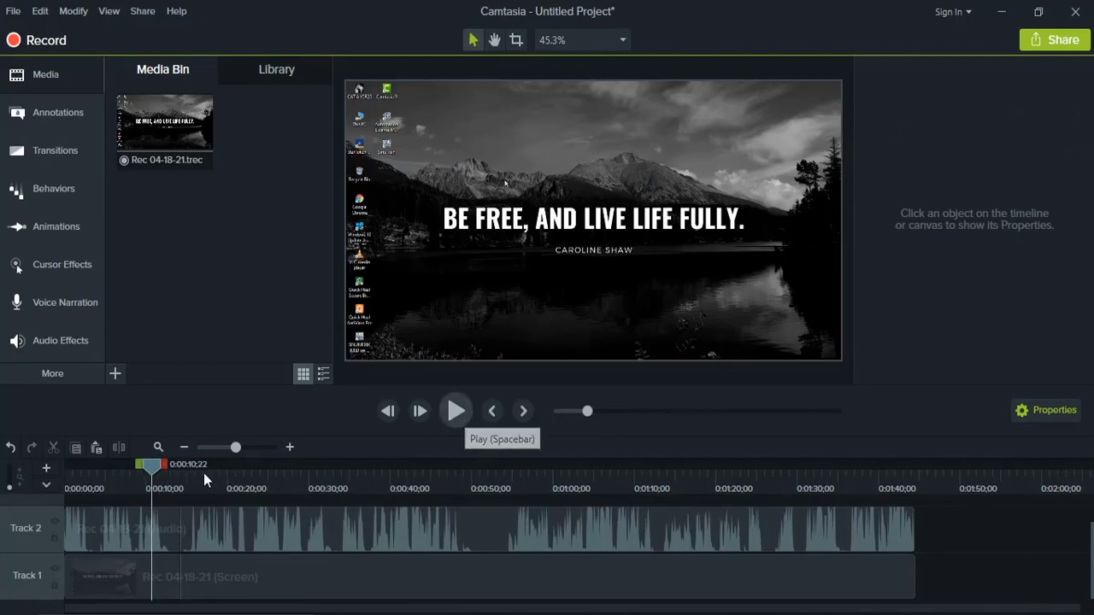
drag(151, 473, 94, 498)
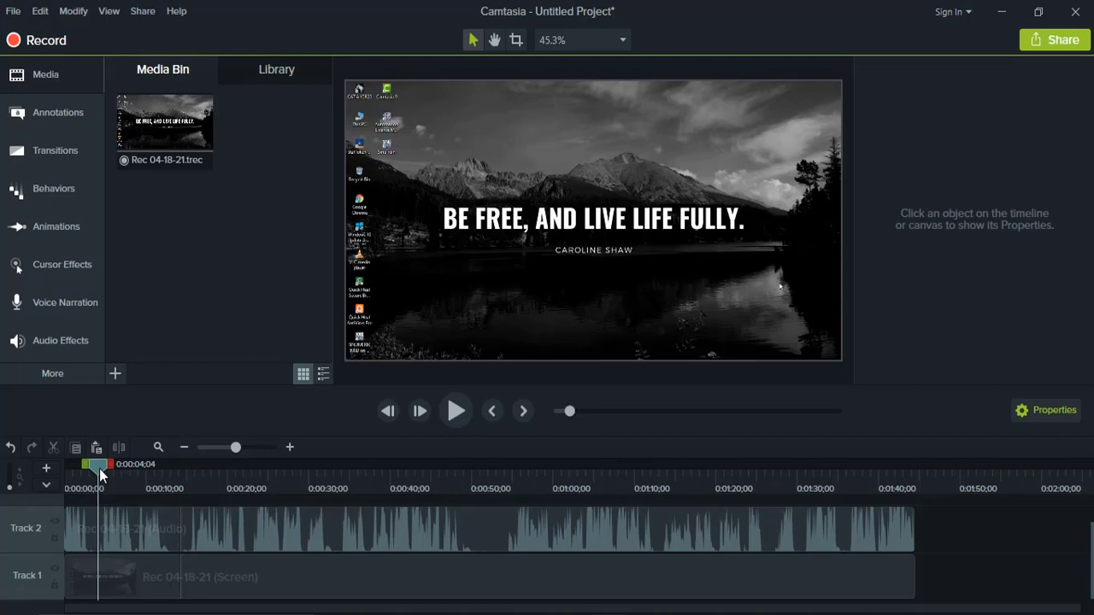
drag(99, 468, 477, 519)
drag(489, 465, 517, 470)
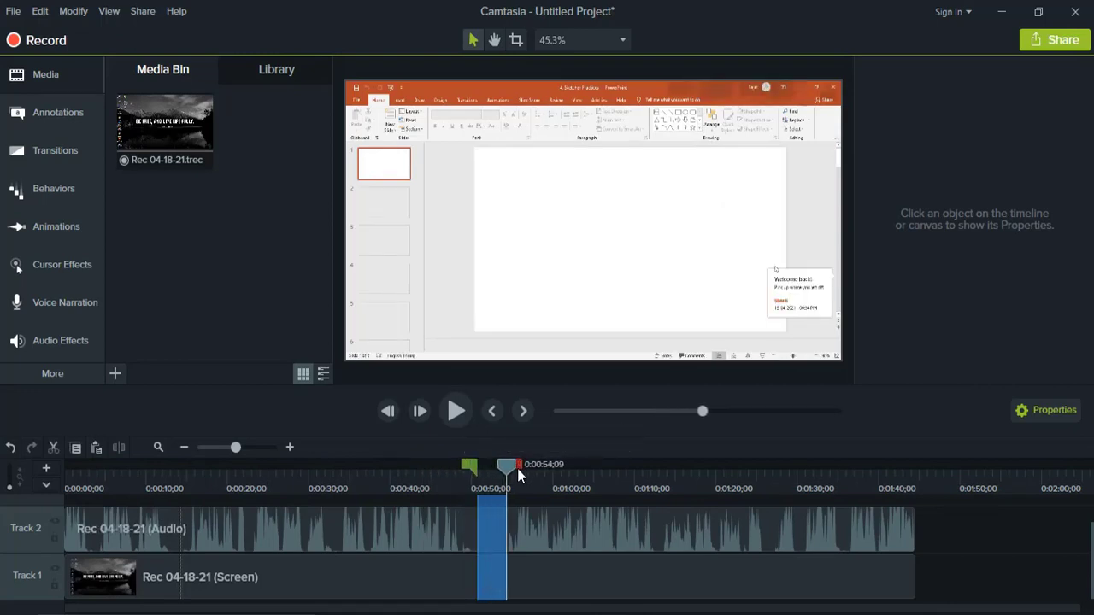
click(53, 448)
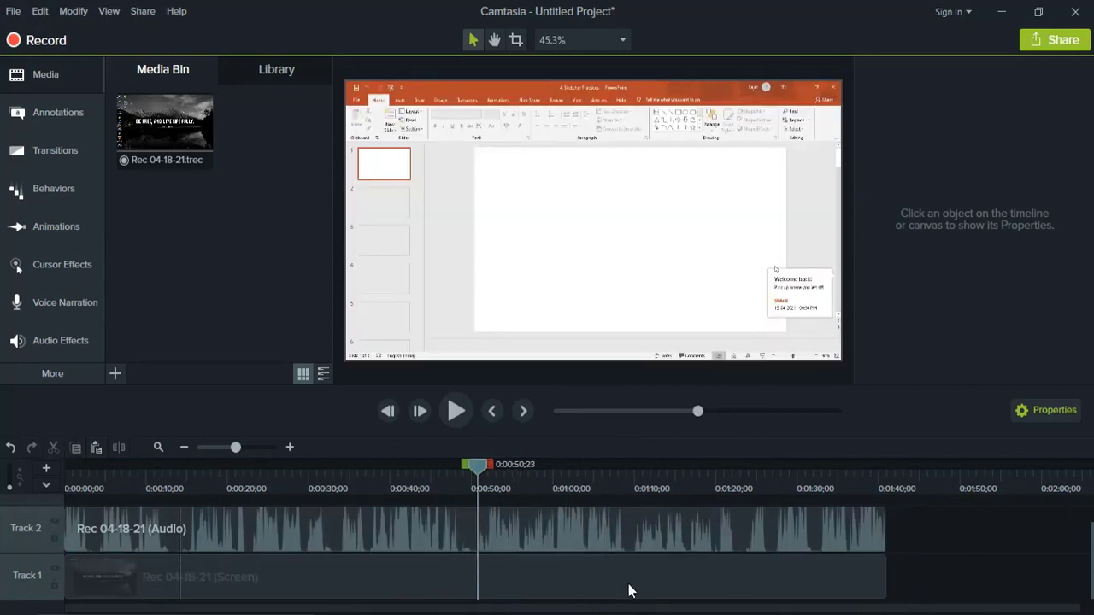
Open the screen recorder to view its capture area and input settings, and close it without recording.
click(658, 571)
click(752, 494)
drag(328, 566, 294, 274)
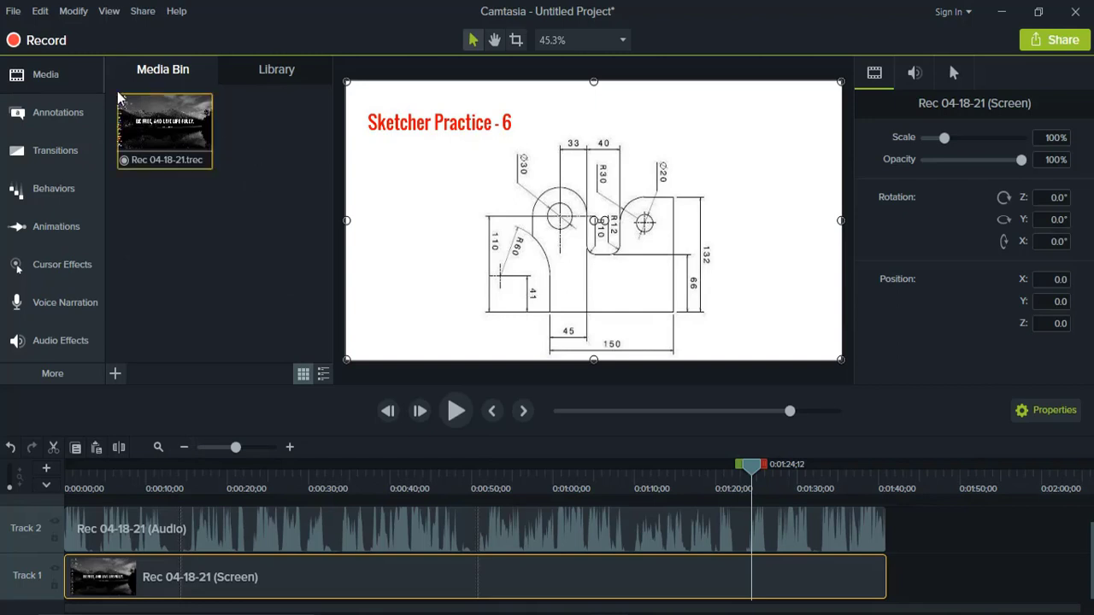
click(30, 44)
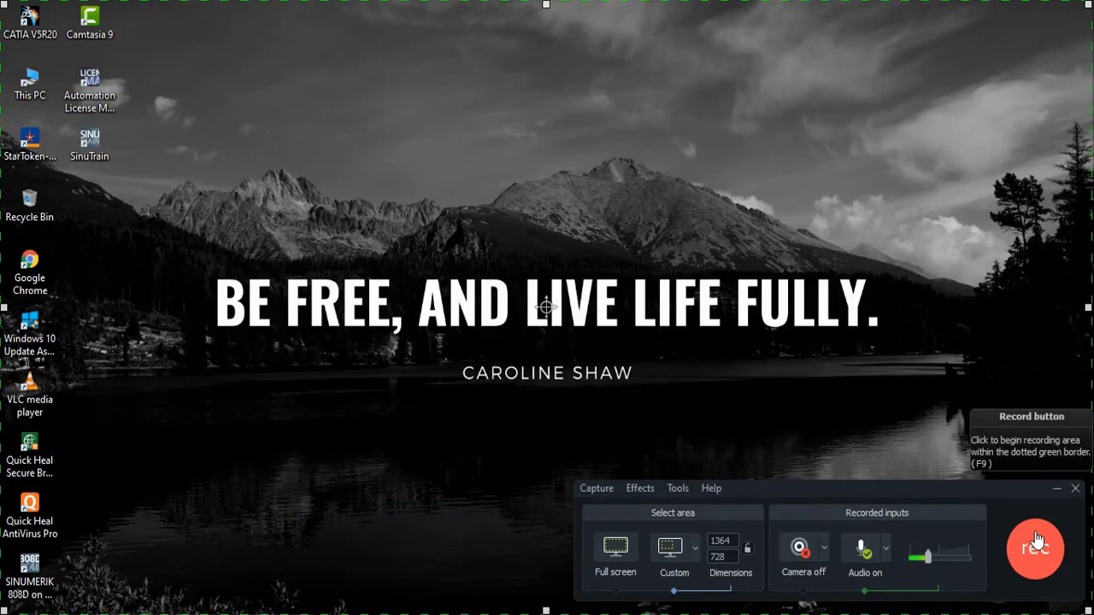
click(1075, 489)
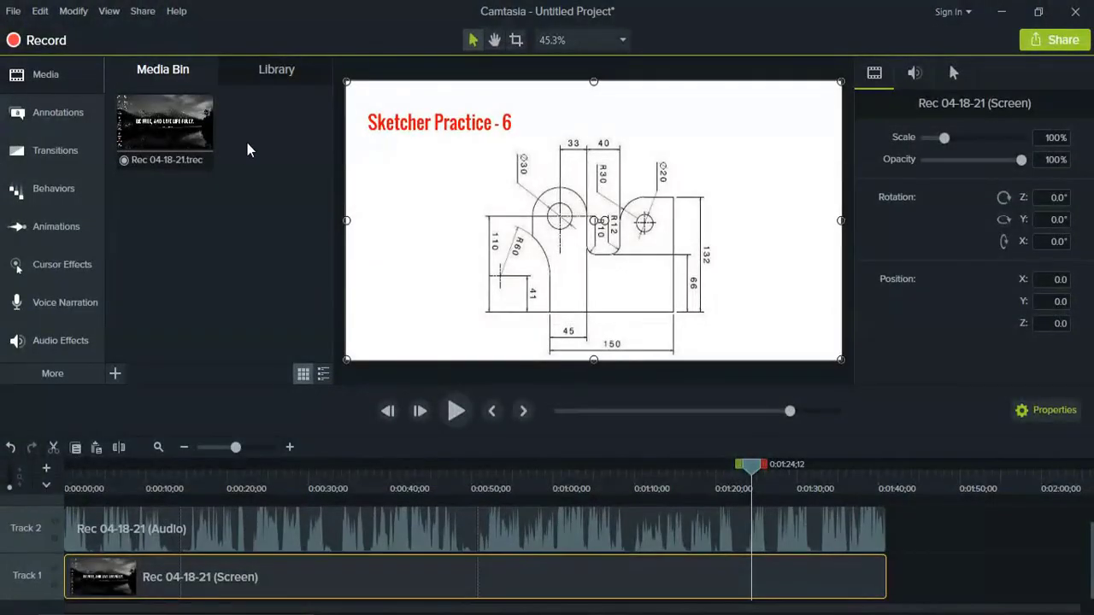
Import the 07 Opening CATIA video from the Downloads folder into the media bin.
right_click(250, 145)
click(258, 126)
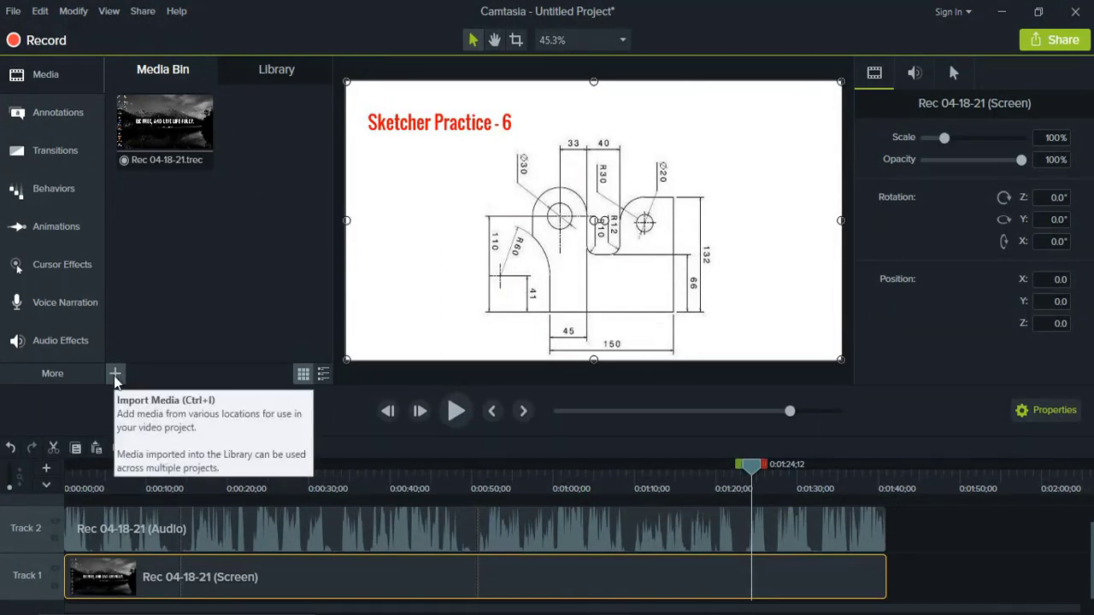
click(114, 376)
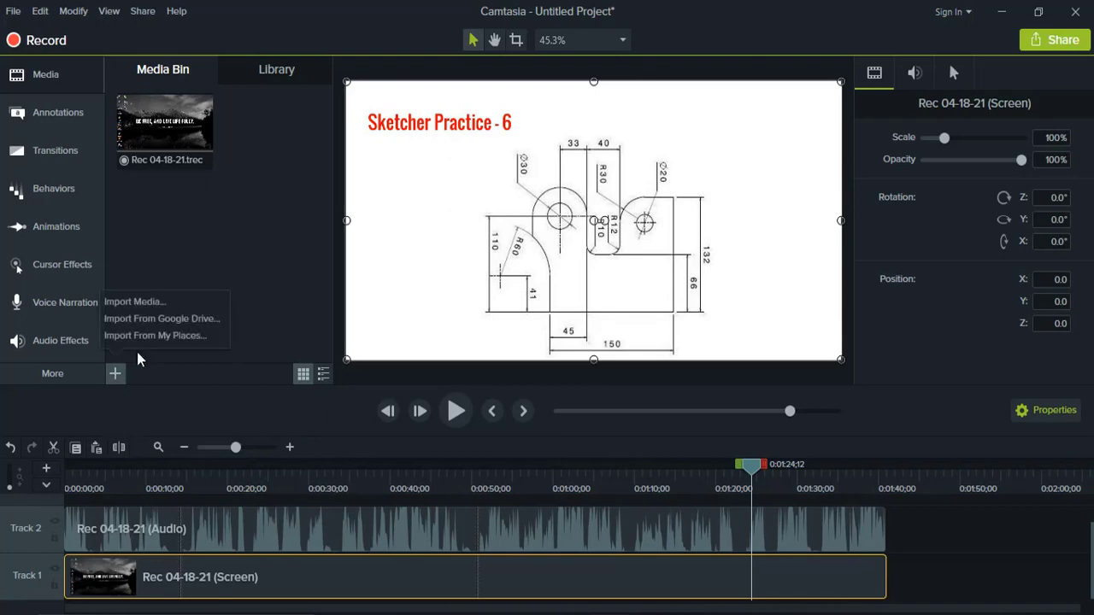
click(173, 304)
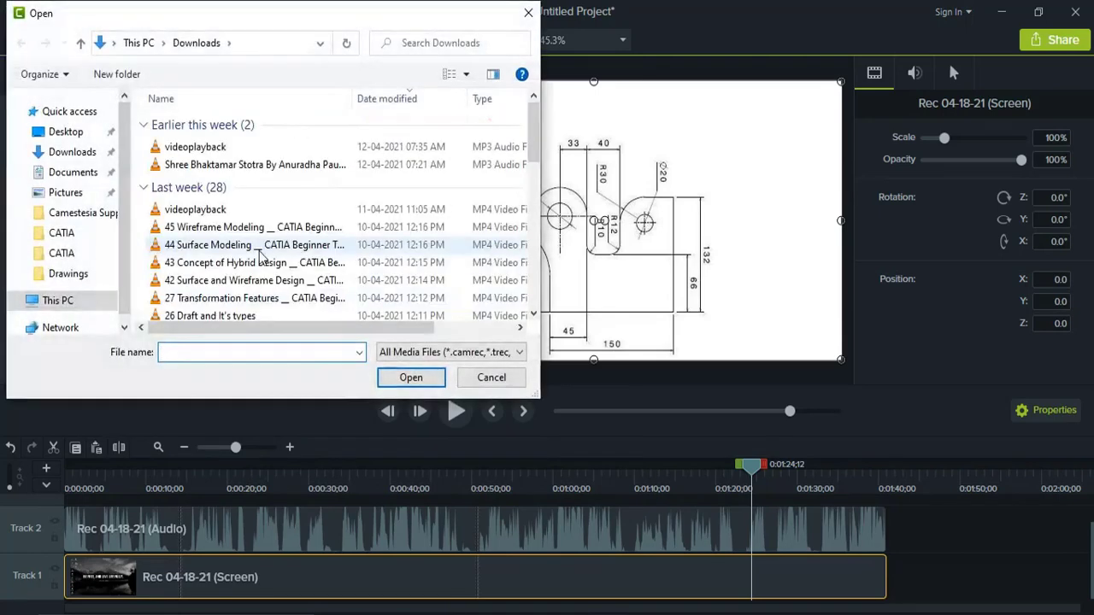
scroll(257, 269, down, 4)
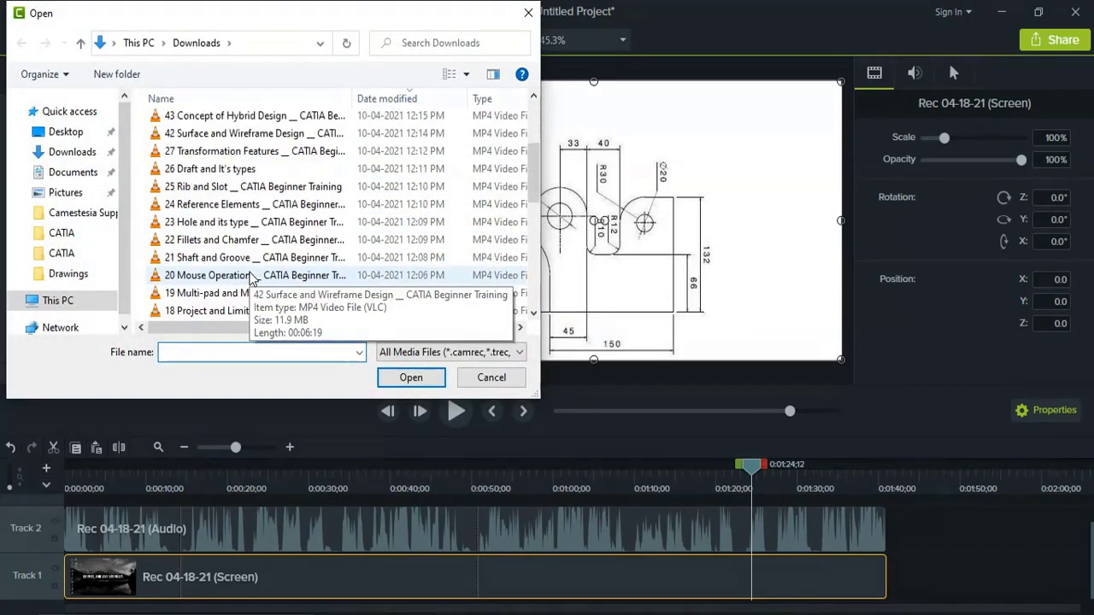
scroll(252, 278, down, 6)
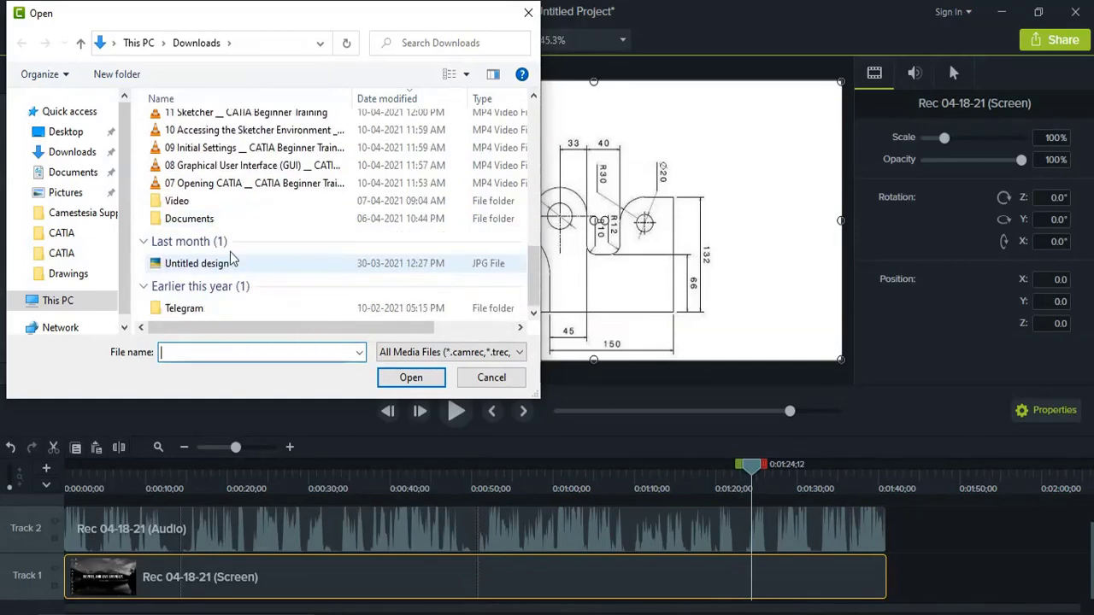
click(248, 183)
click(398, 379)
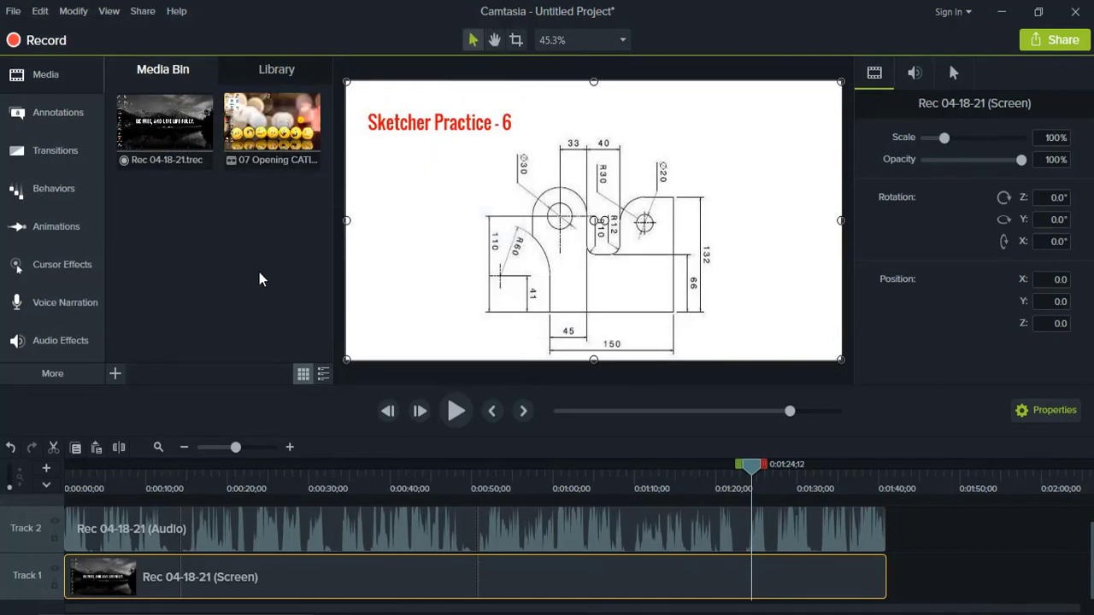
Add the 07 Opening CATIA video to Track 1 at the recording's end, 0:01:41;01, and review it along the timeline.
click(752, 469)
click(723, 475)
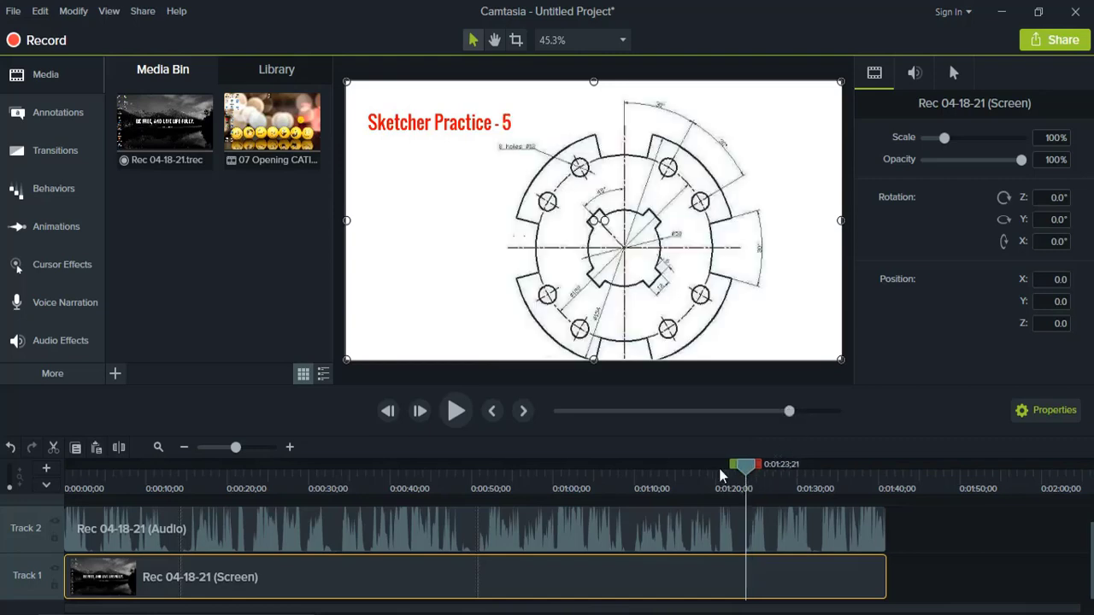
drag(782, 411, 852, 422)
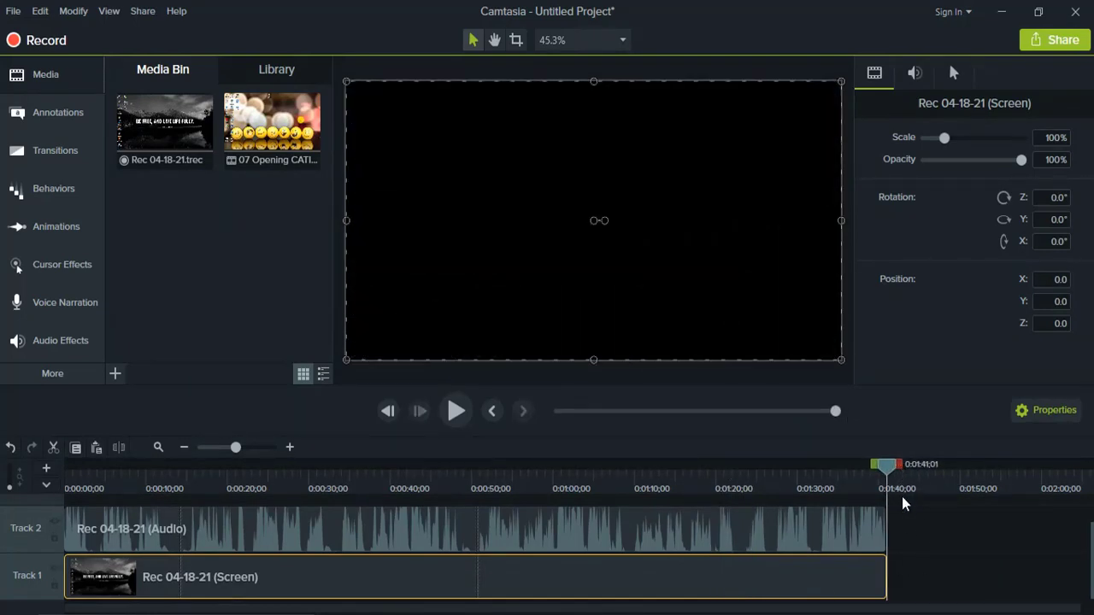
click(266, 116)
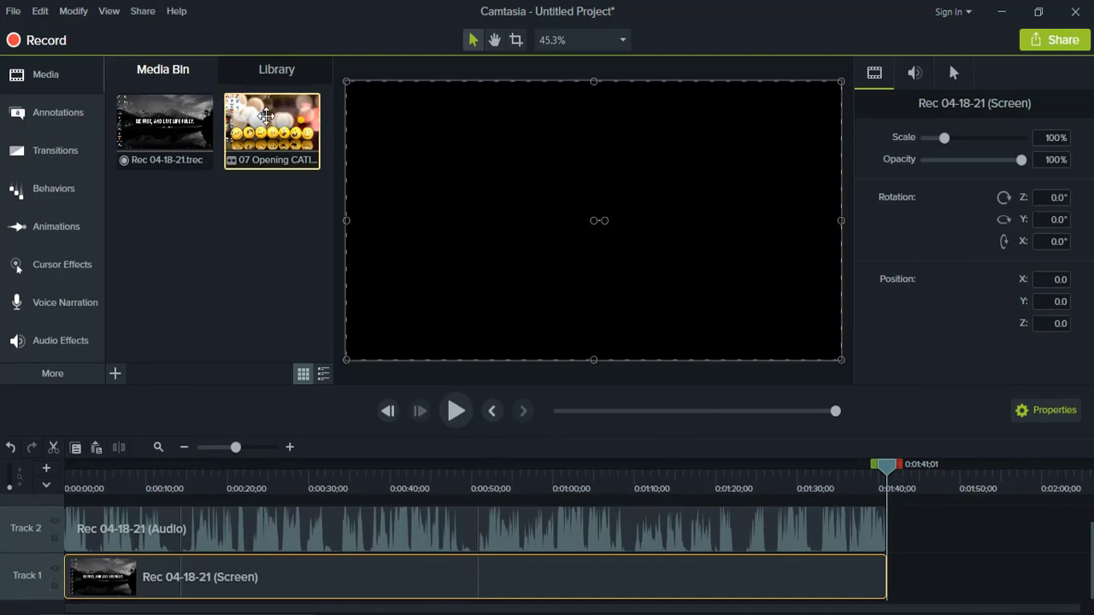
right_click(266, 116)
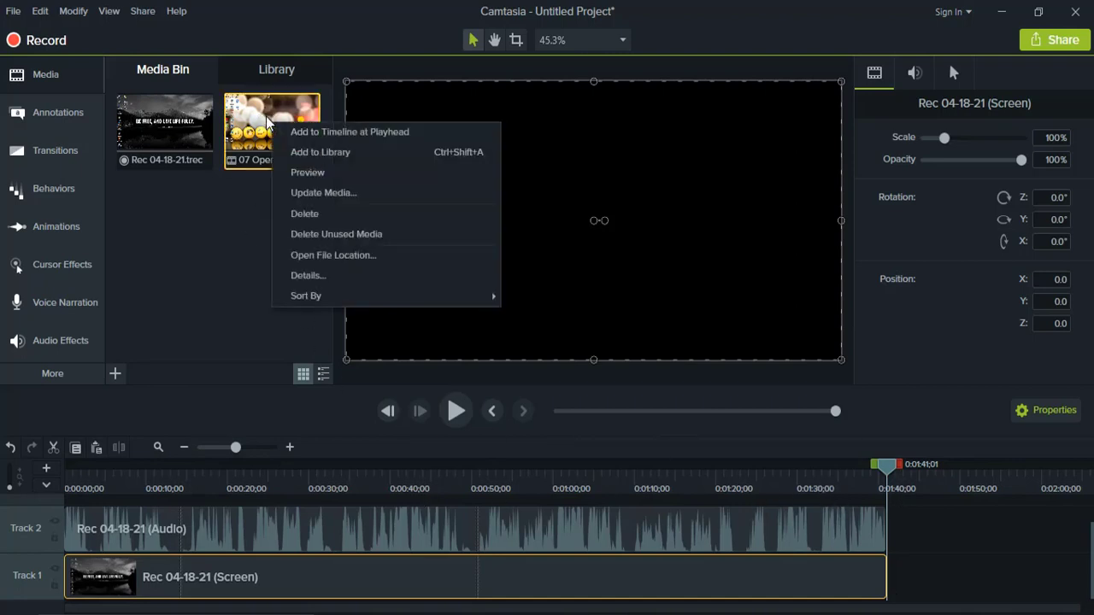
click(322, 133)
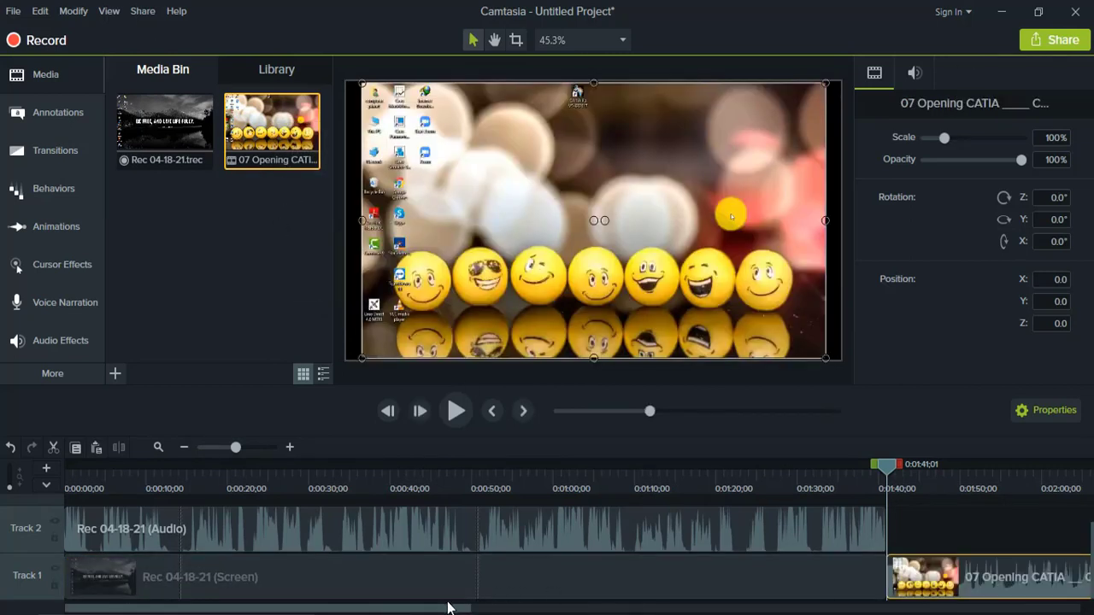
drag(452, 608, 590, 611)
drag(642, 491, 979, 487)
click(980, 481)
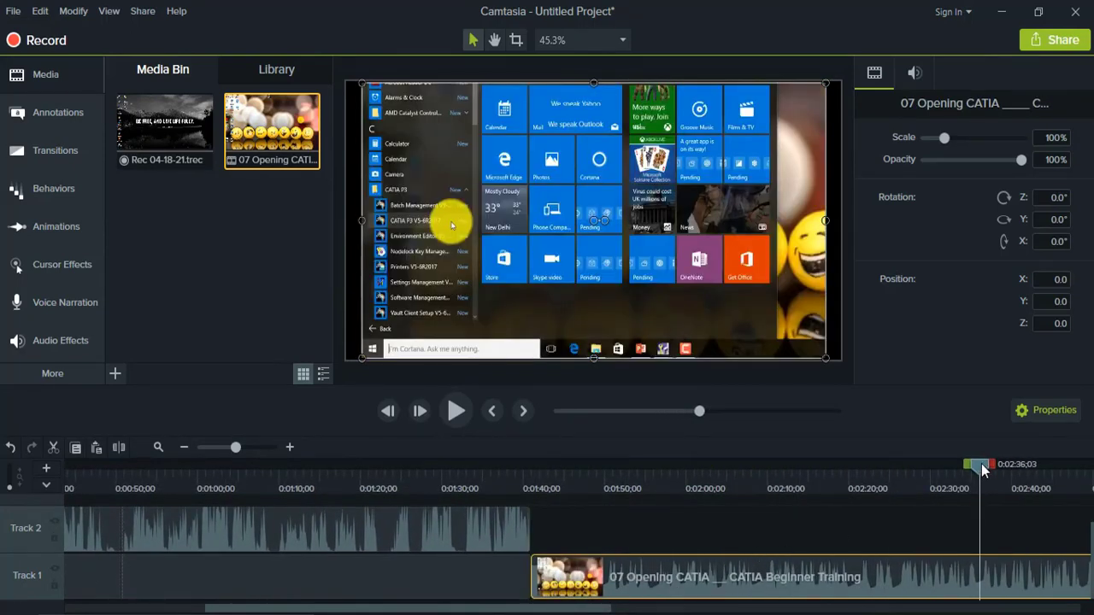
drag(595, 609, 985, 611)
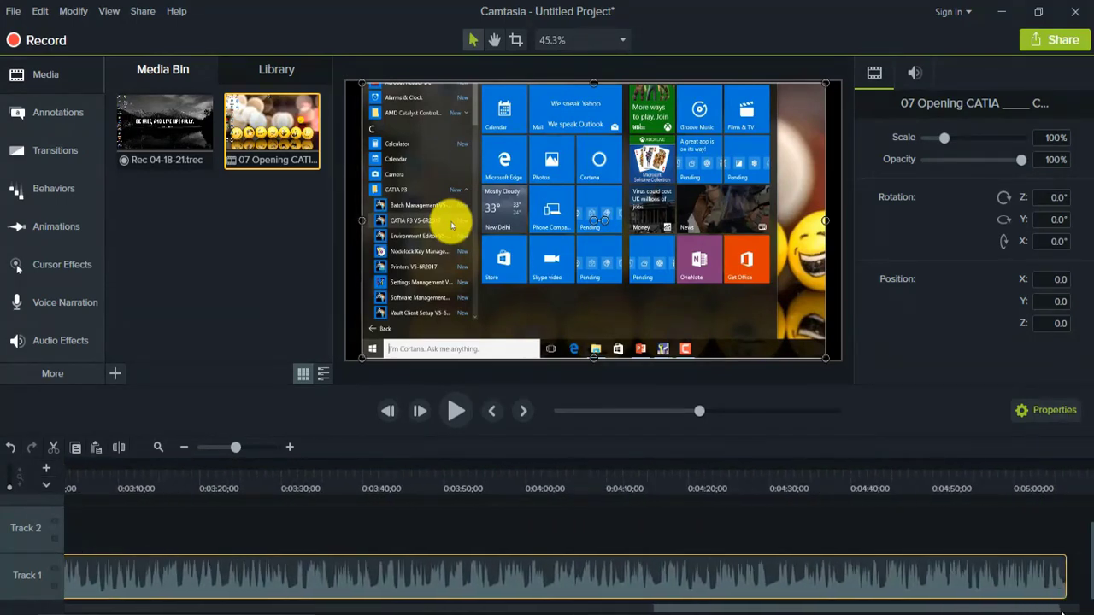
drag(844, 608, 300, 599)
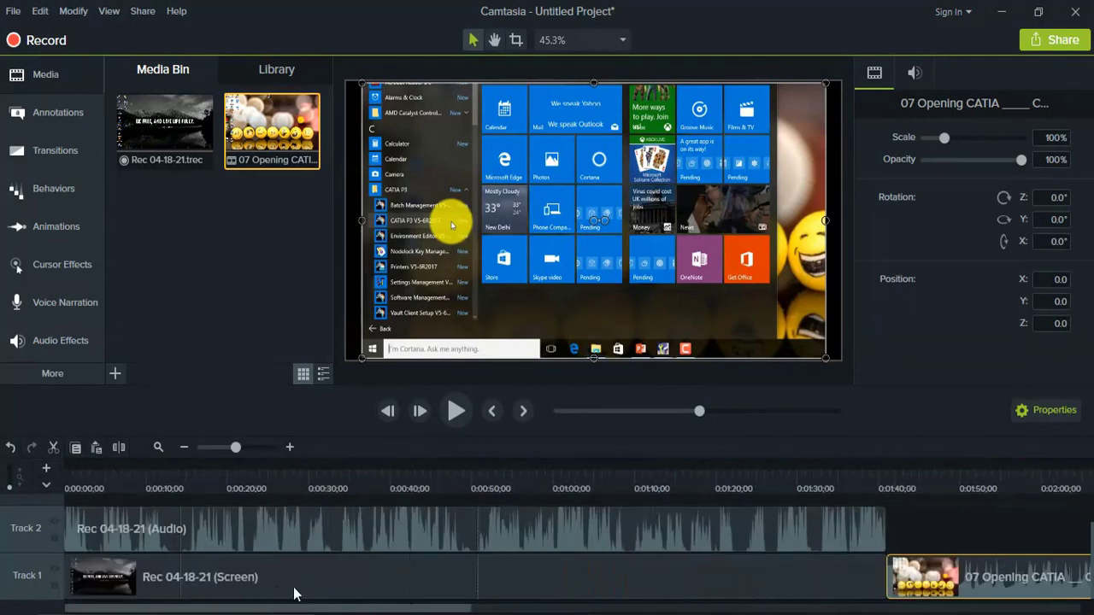
Place the playhead at 0:01:02;20 and browse the callouts, arrows and lines, shapes, and blur and highlight annotations.
click(288, 487)
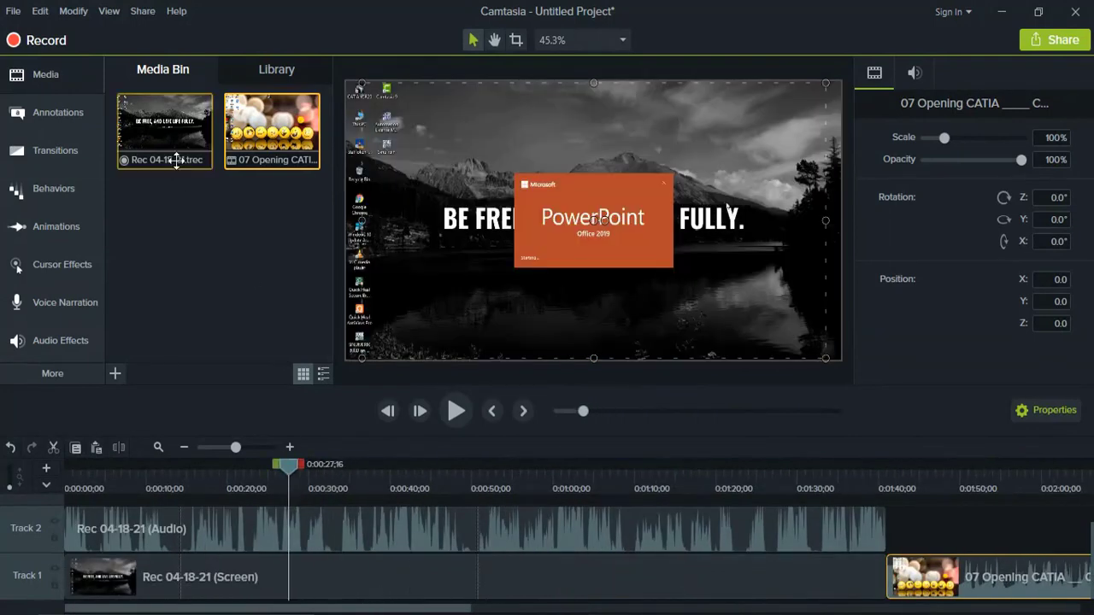
click(58, 116)
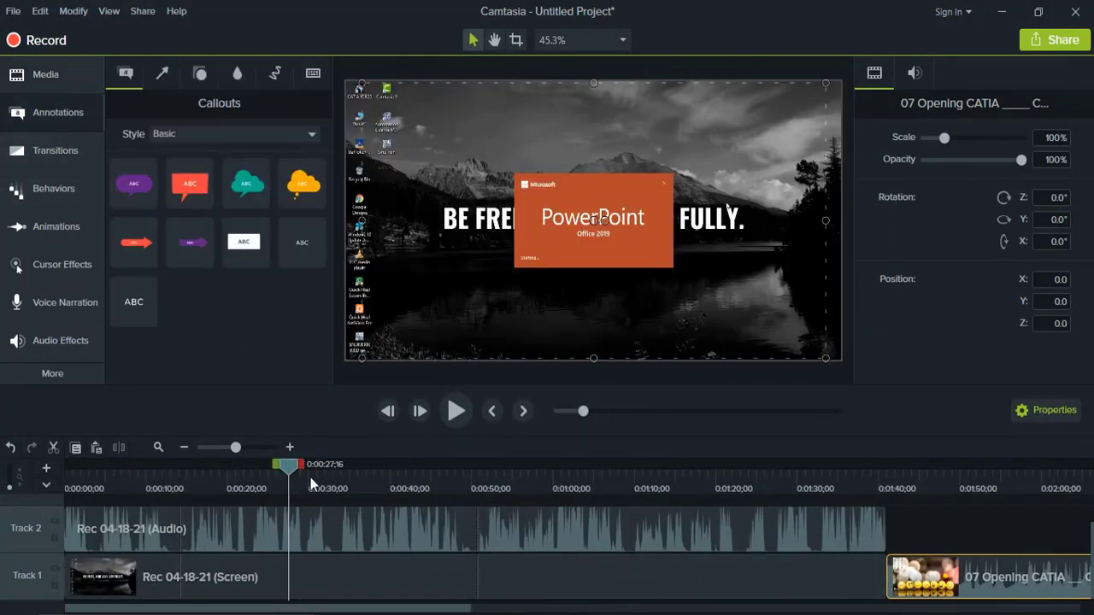
click(498, 470)
click(573, 478)
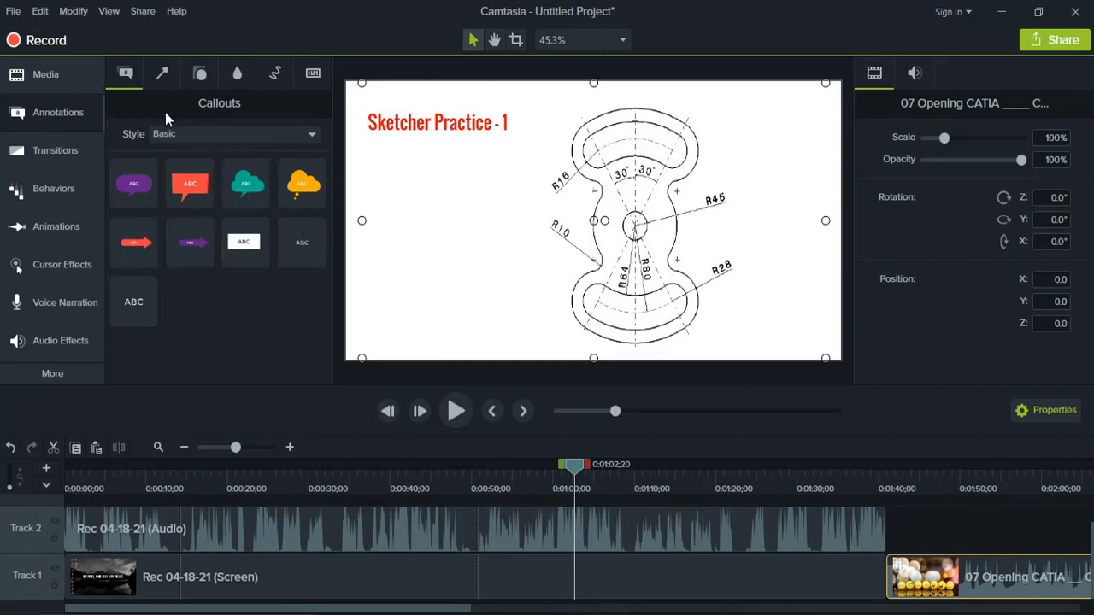
click(162, 79)
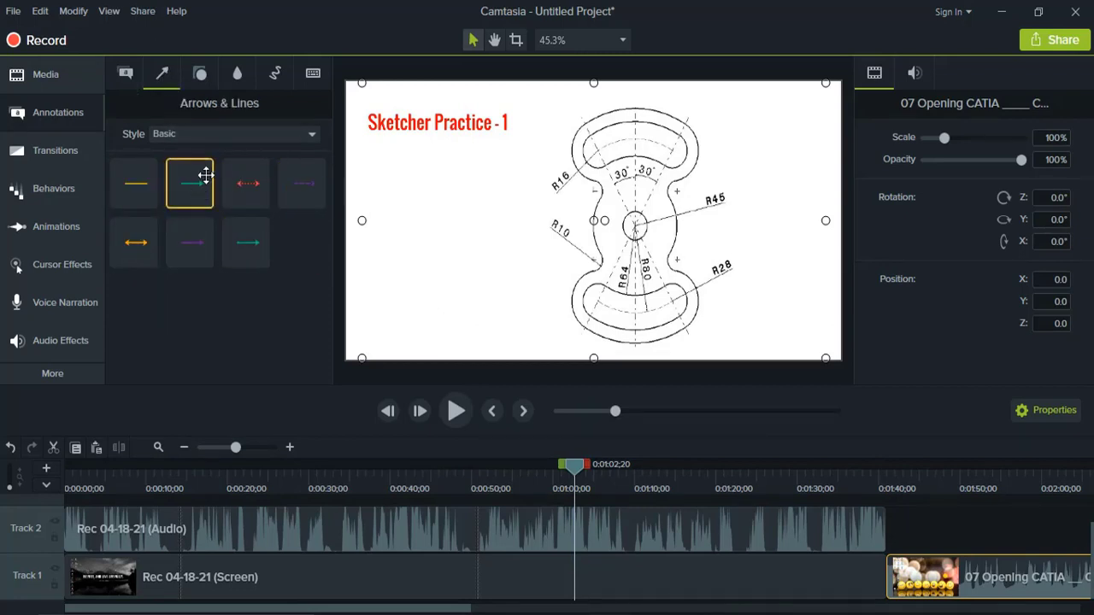
click(205, 74)
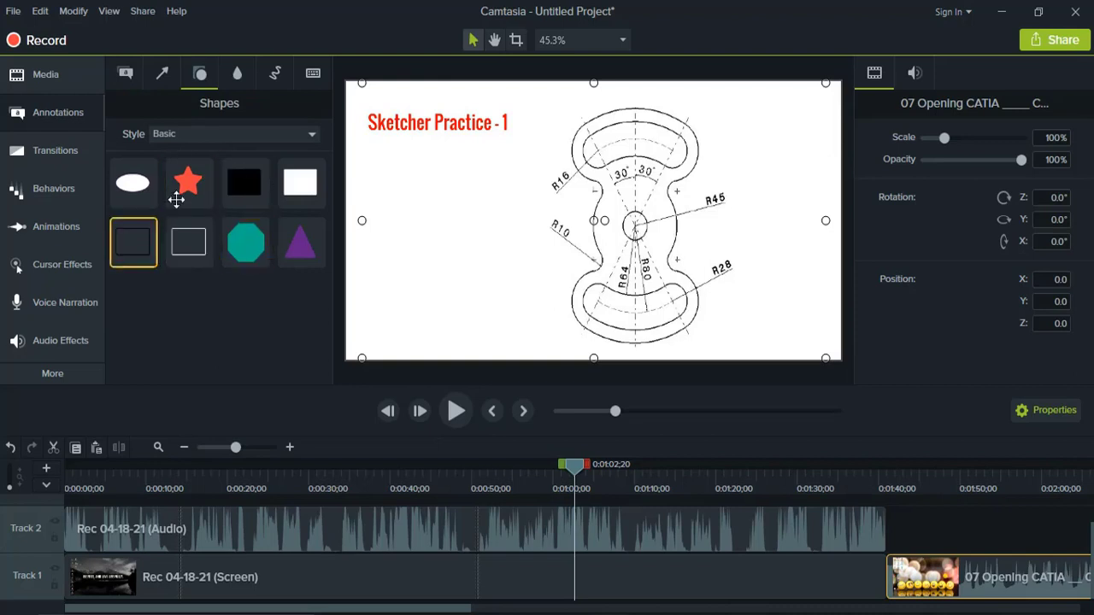
click(238, 77)
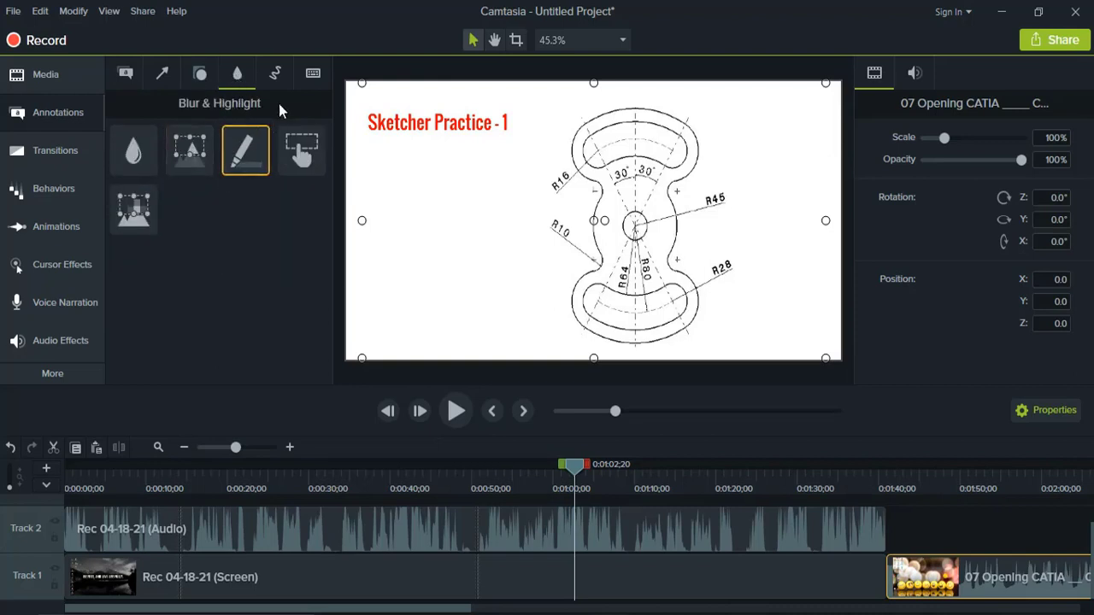
Add a Sketch Motion annotation at 0:01:02;20, over the R10 label beside the Sketcher Practice - 1 drawing.
click(279, 74)
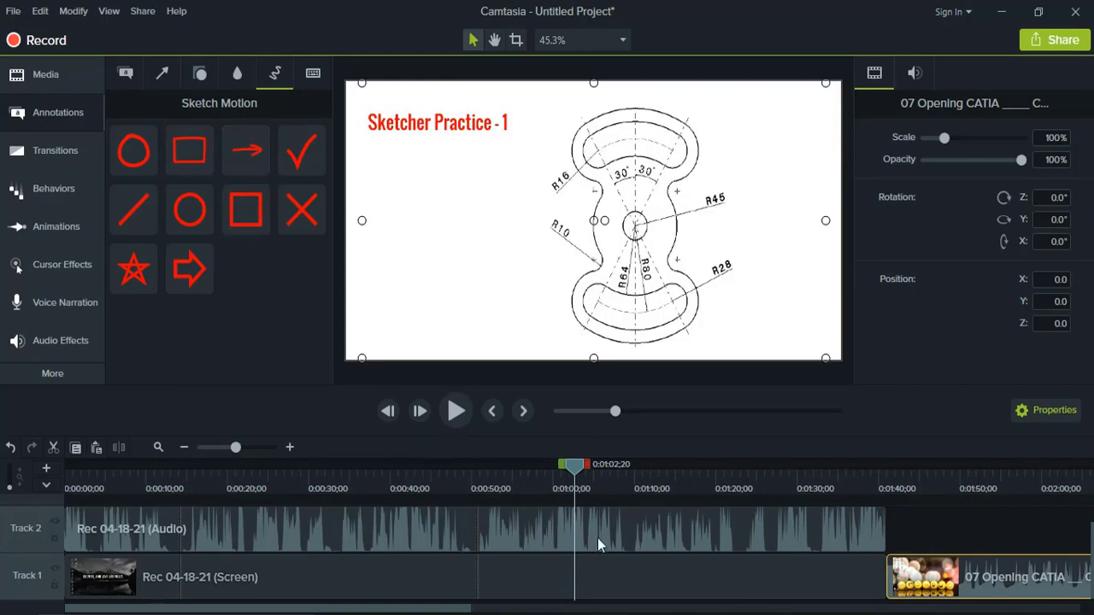
mouse_move(395, 198)
mouse_down()
mouse_move(532, 209)
mouse_move(556, 224)
mouse_move(543, 234)
mouse_up()
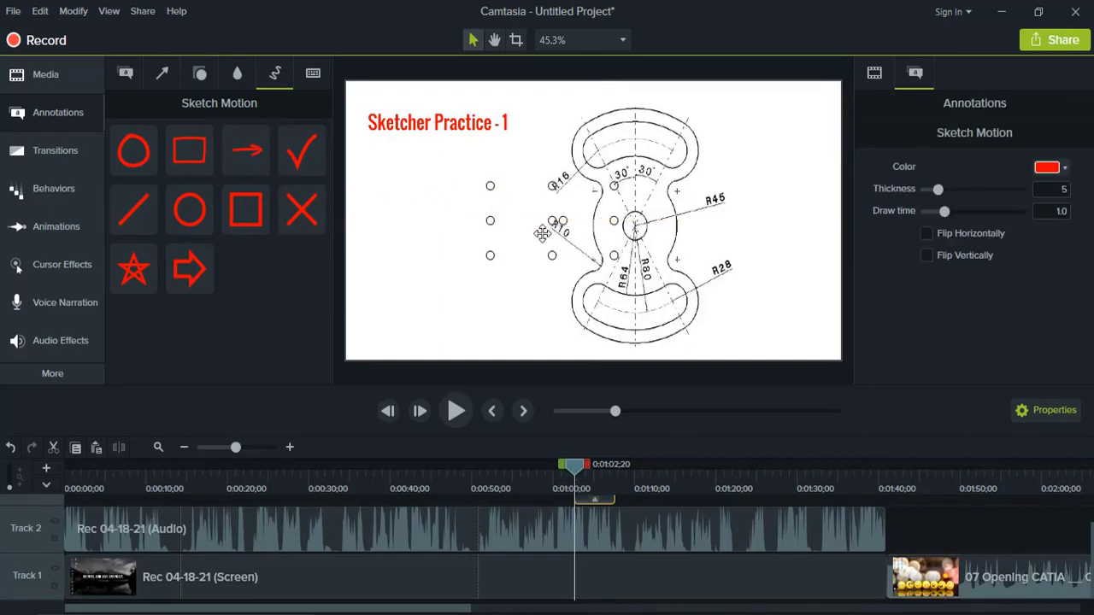
click(445, 299)
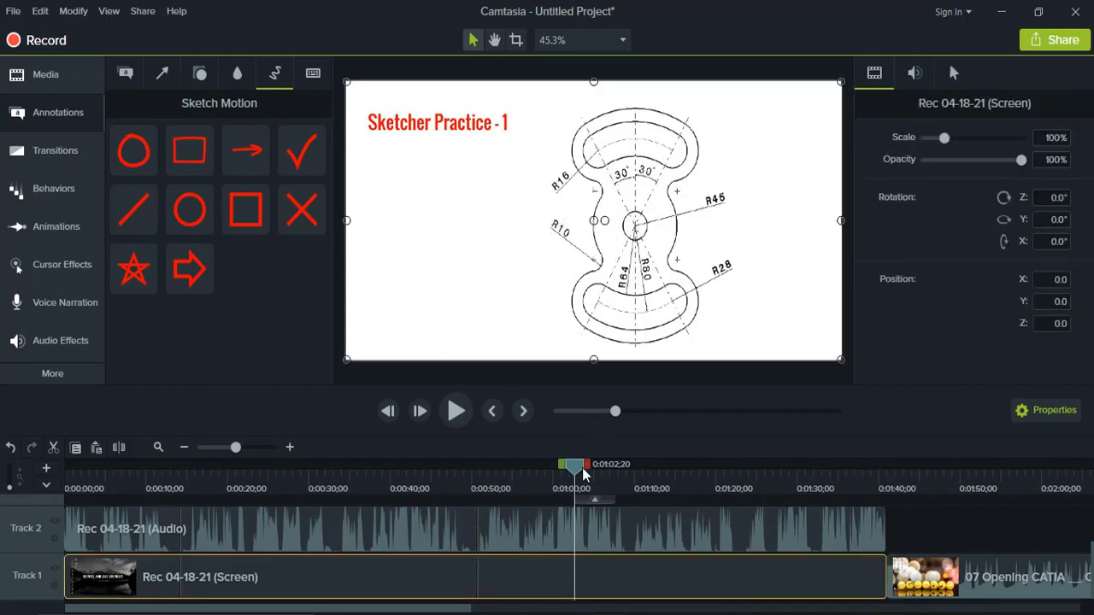
Shorten the arrow Sketch Motion clip on Track 3 to about 3 seconds and play it back from 0:01:02;02.
drag(573, 468, 568, 469)
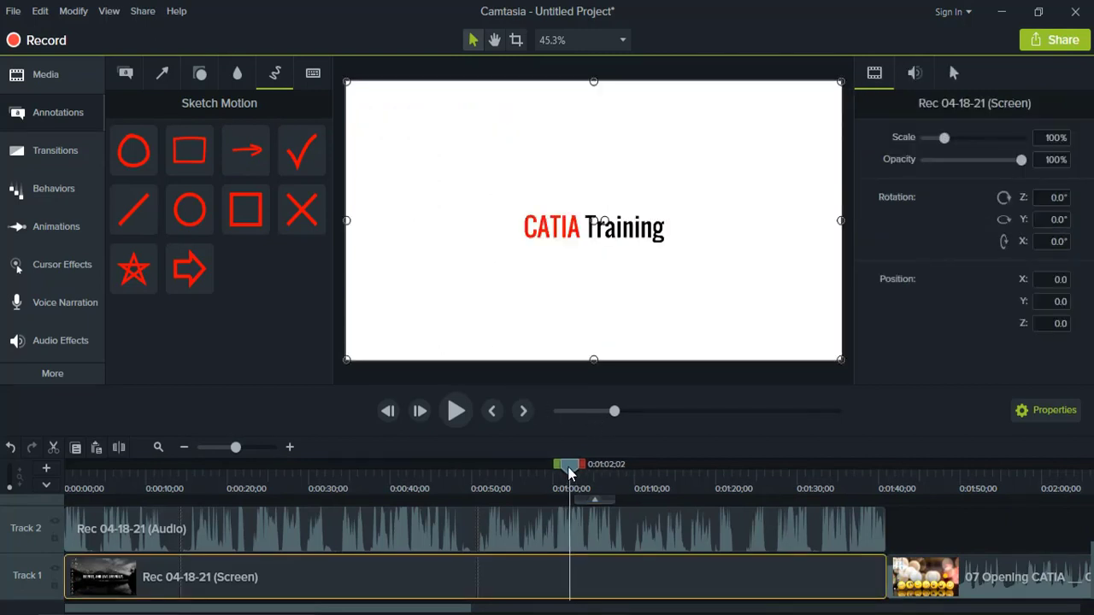
scroll(601, 539, up, 1)
click(596, 531)
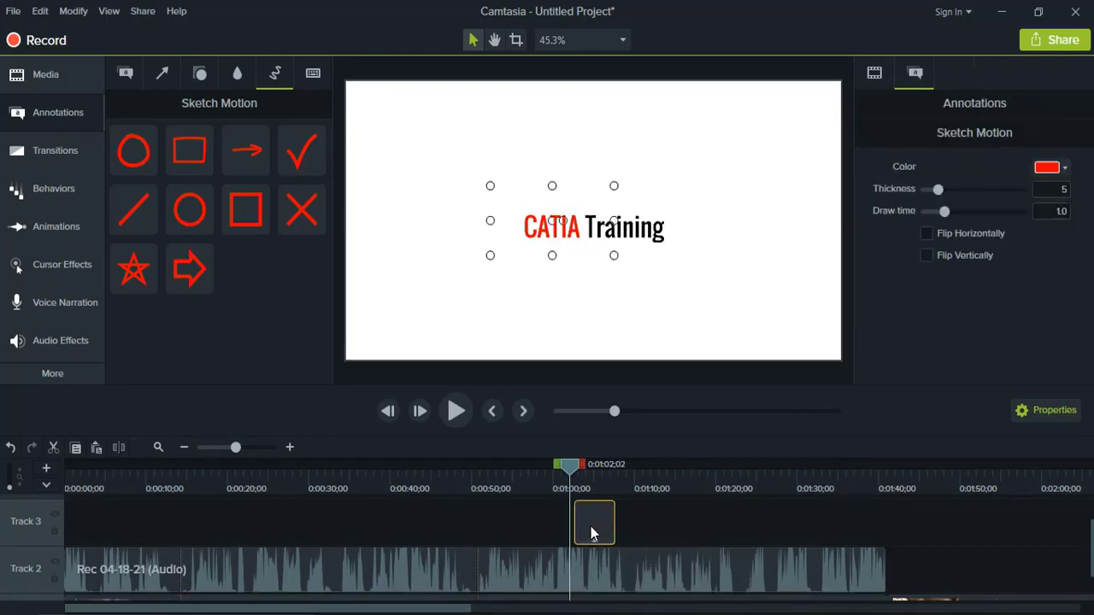
mouse_move(613, 519)
mouse_down()
mouse_move(584, 521)
mouse_move(644, 521)
mouse_move(601, 522)
mouse_up()
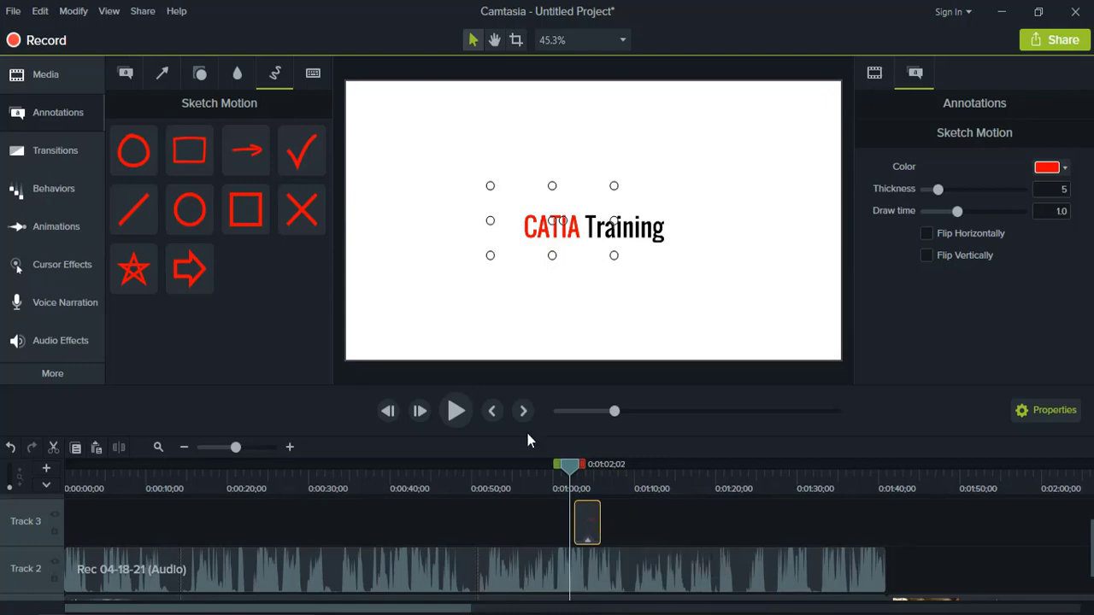
click(455, 412)
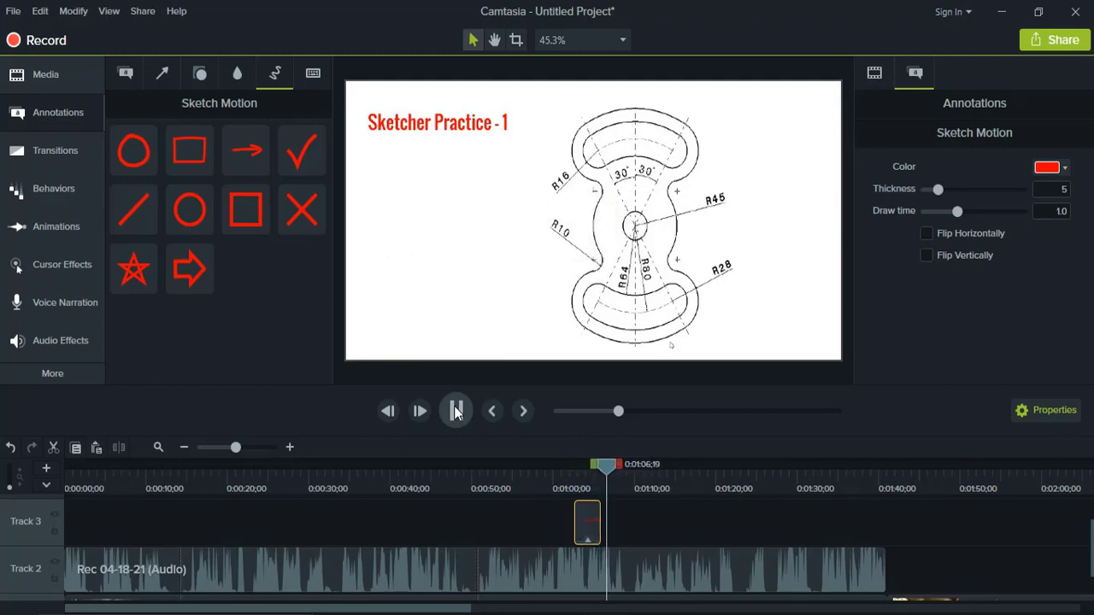
Add a Sketch Motion circle at 0:01:07;02 over the central hole of the Sketcher Practice - 1 drawing and play it back.
key(space)
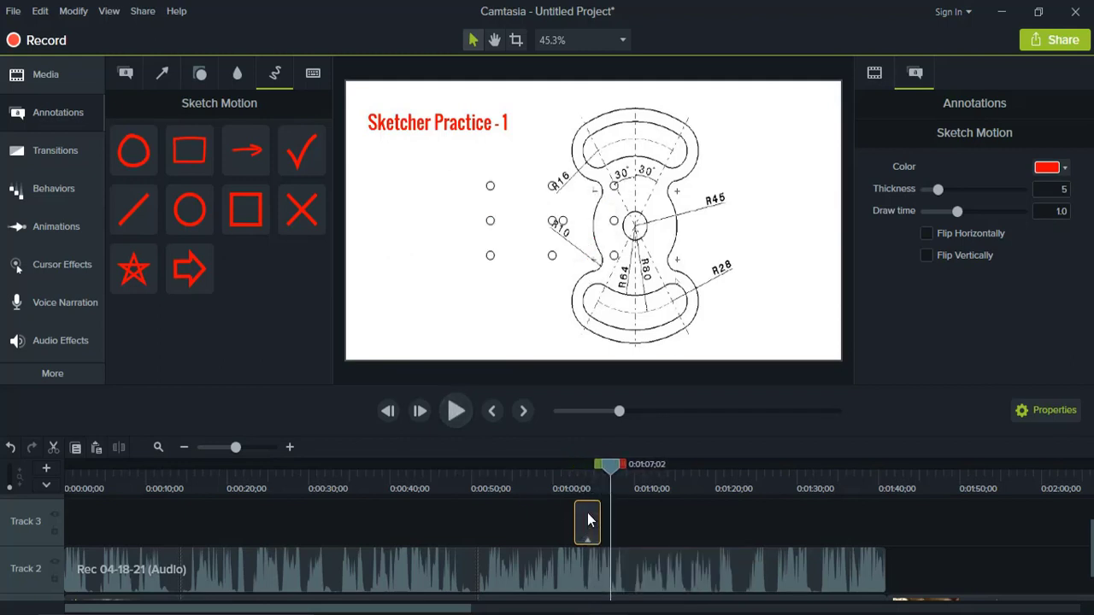
mouse_move(203, 225)
mouse_down()
mouse_move(568, 284)
mouse_move(638, 232)
mouse_up()
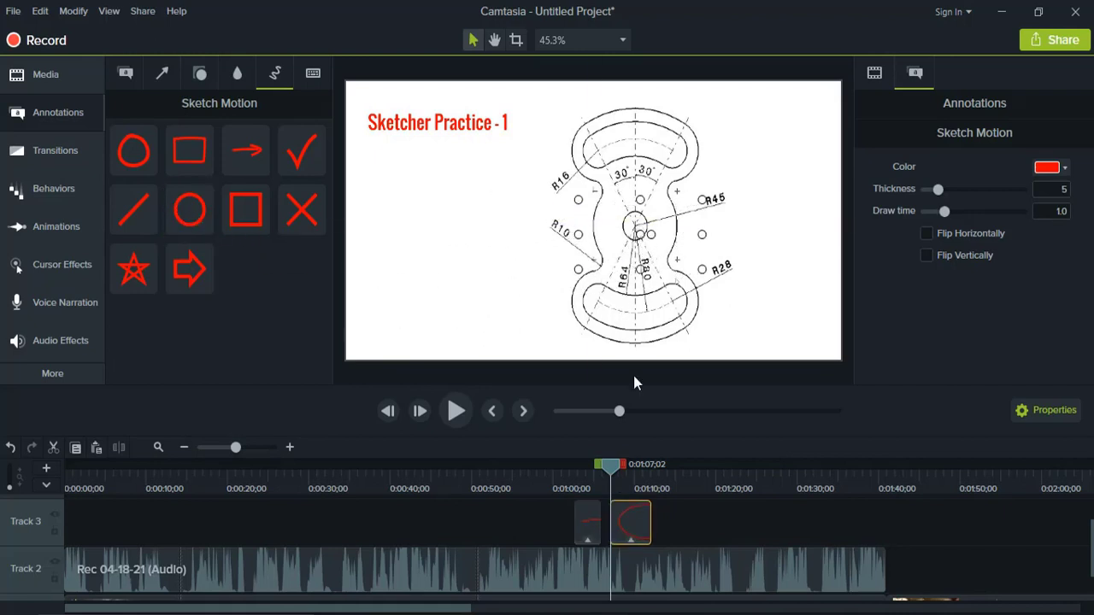
click(455, 411)
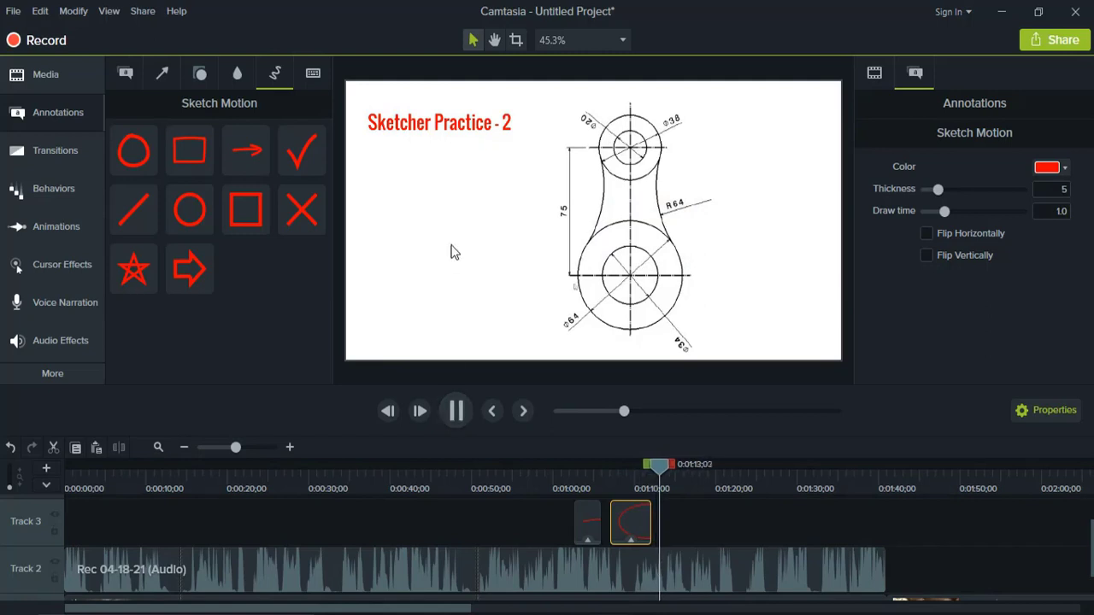
Browse the keystroke callouts, basic callouts, transitions and behaviors available for the project.
click(313, 74)
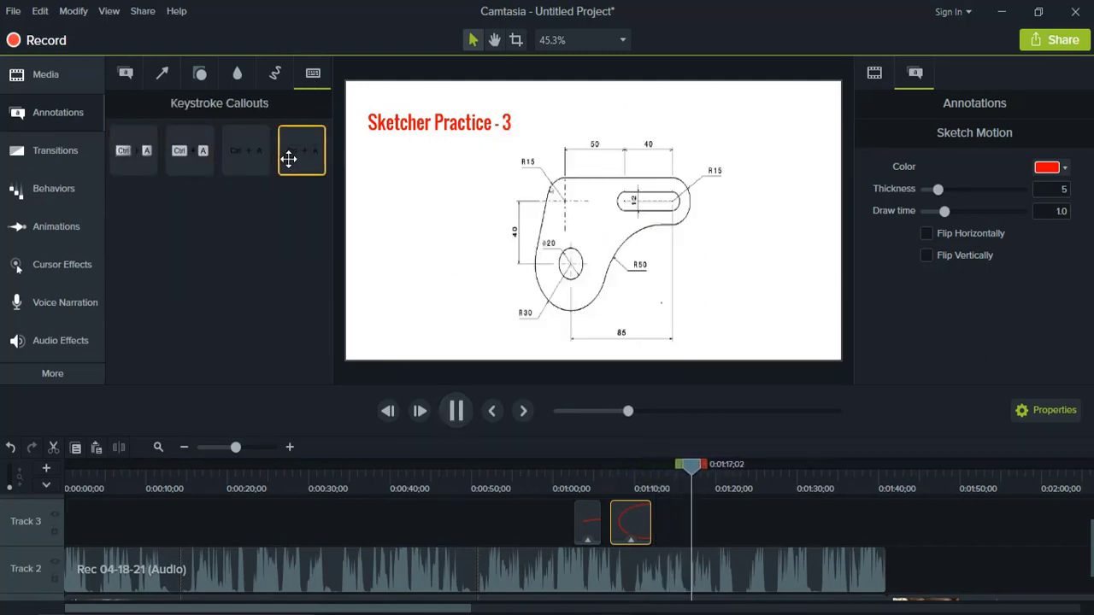
click(167, 73)
click(124, 83)
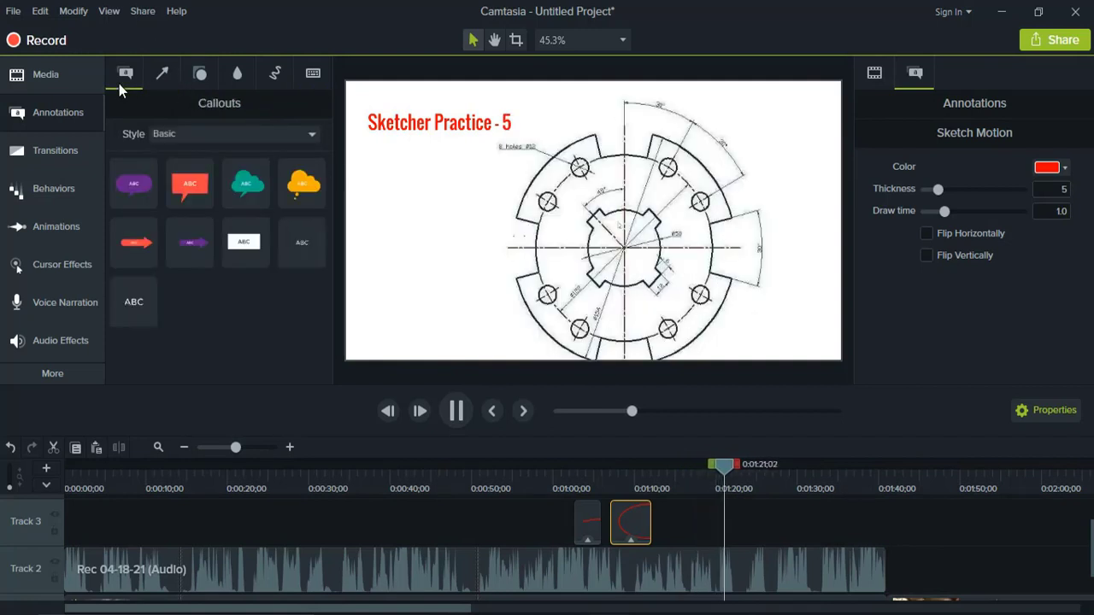
click(70, 149)
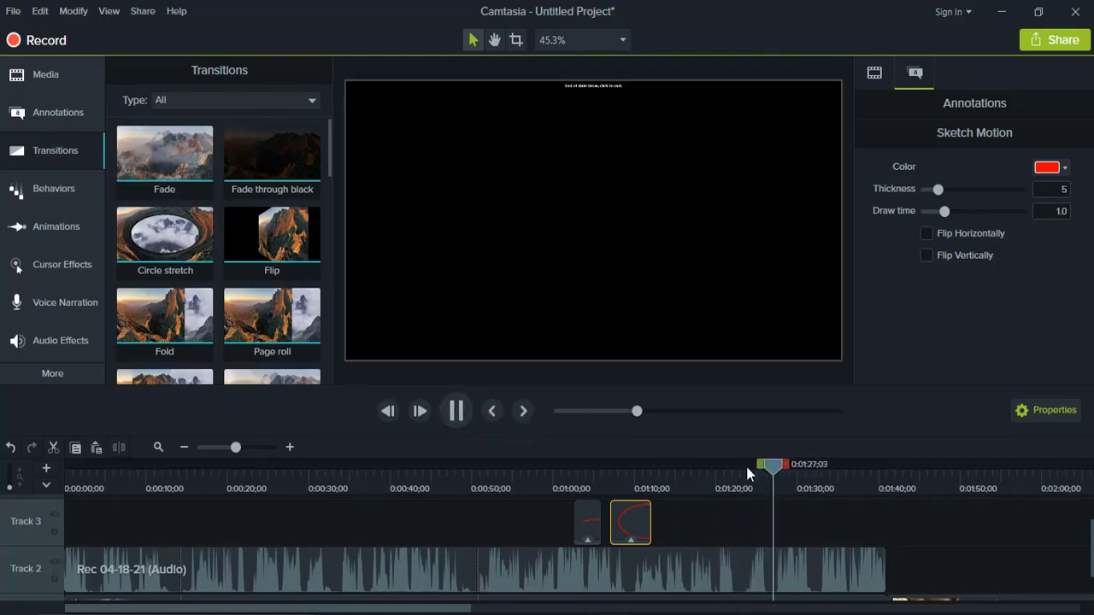
drag(768, 470, 537, 472)
click(422, 474)
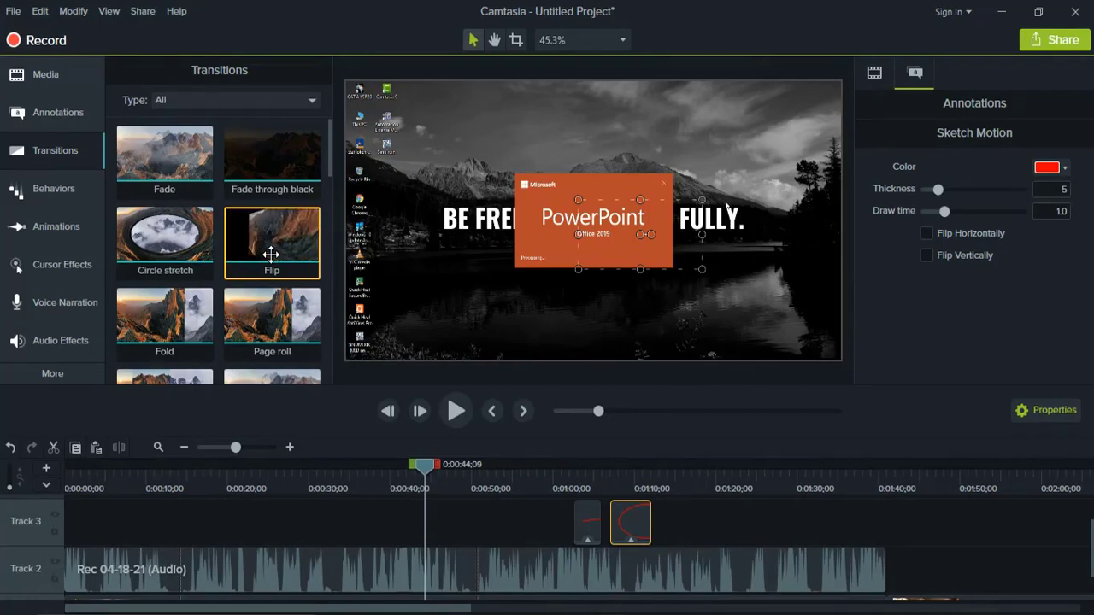
click(26, 196)
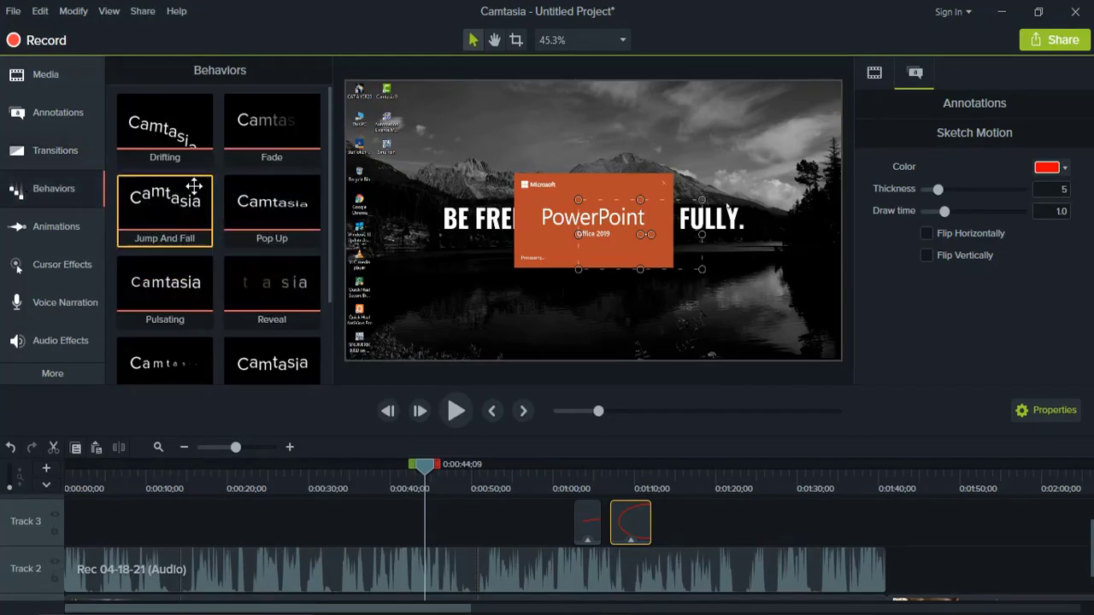
scroll(269, 246, down, 1)
scroll(270, 324, down, 2)
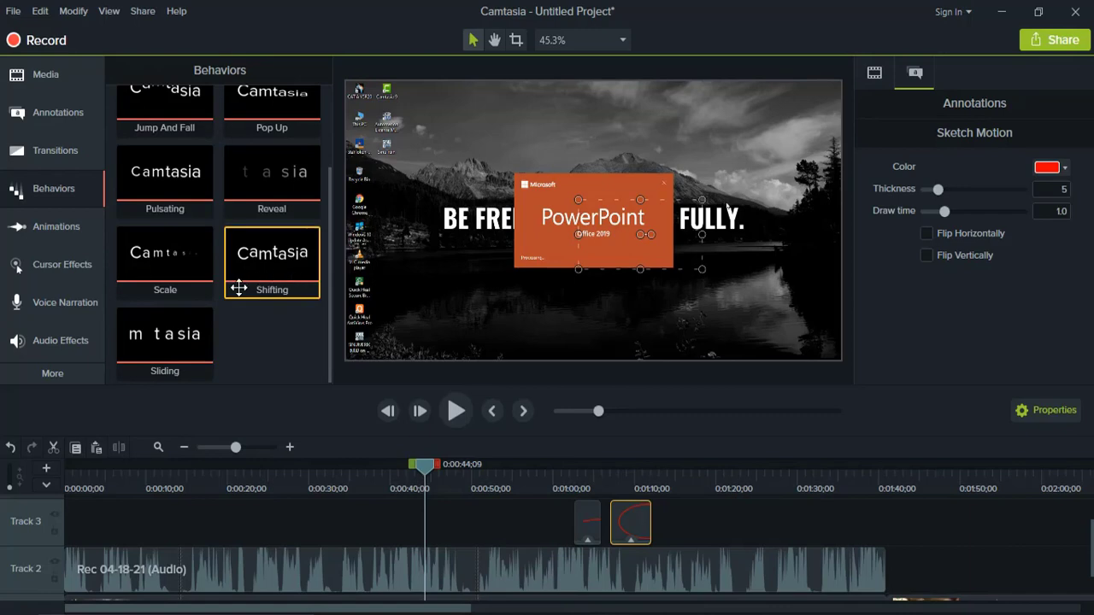
scroll(248, 274, up, 3)
Add a Zoom-n-Pan animation at 0:00:55;14 enlarging the screen recording to 153% and shift it to X -361.5, Y 192.9.
click(43, 223)
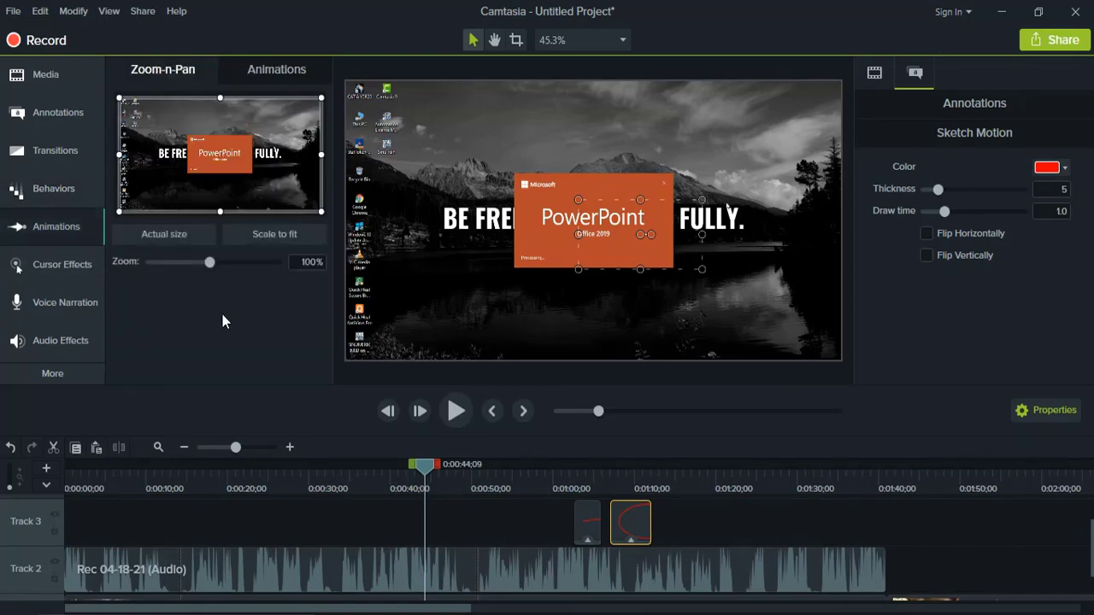
click(177, 484)
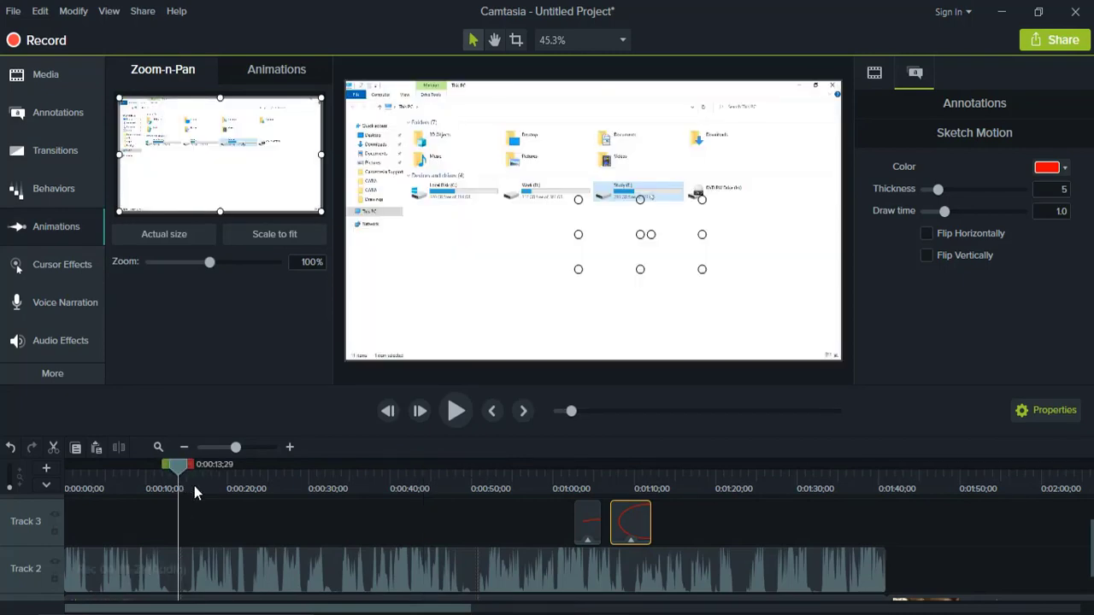
click(195, 485)
click(225, 487)
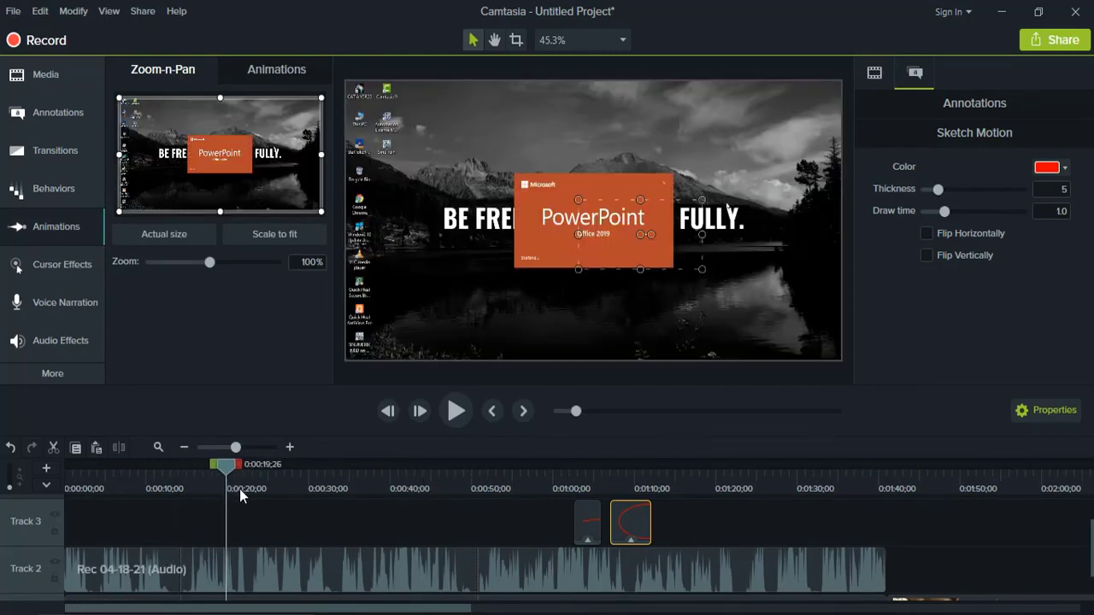
click(240, 489)
click(253, 491)
click(264, 489)
click(282, 488)
drag(174, 483, 84, 496)
drag(291, 484, 515, 493)
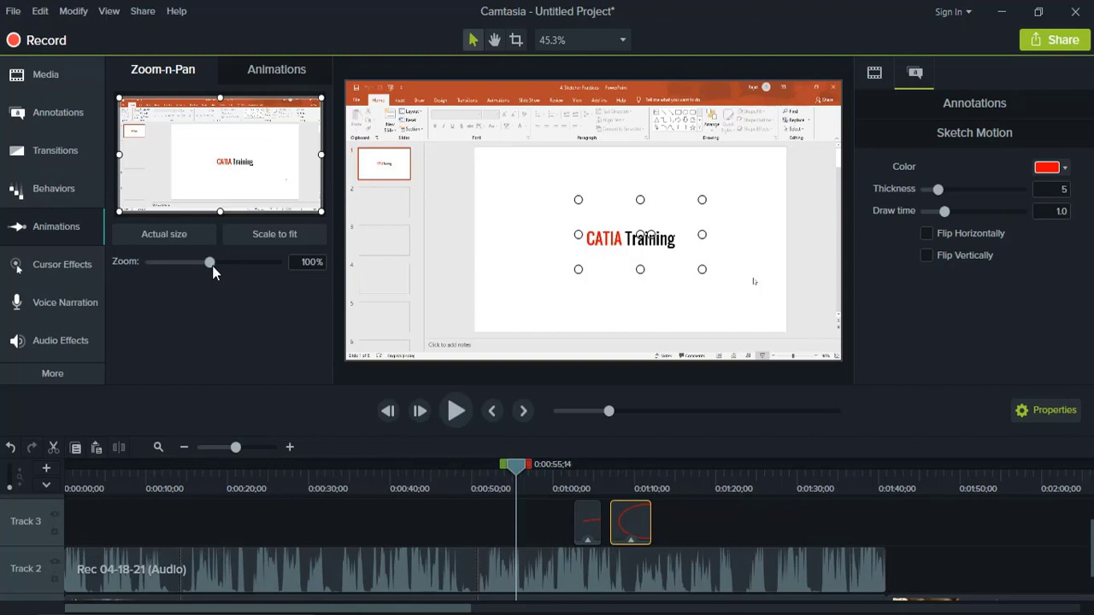
drag(211, 266, 246, 266)
click(637, 283)
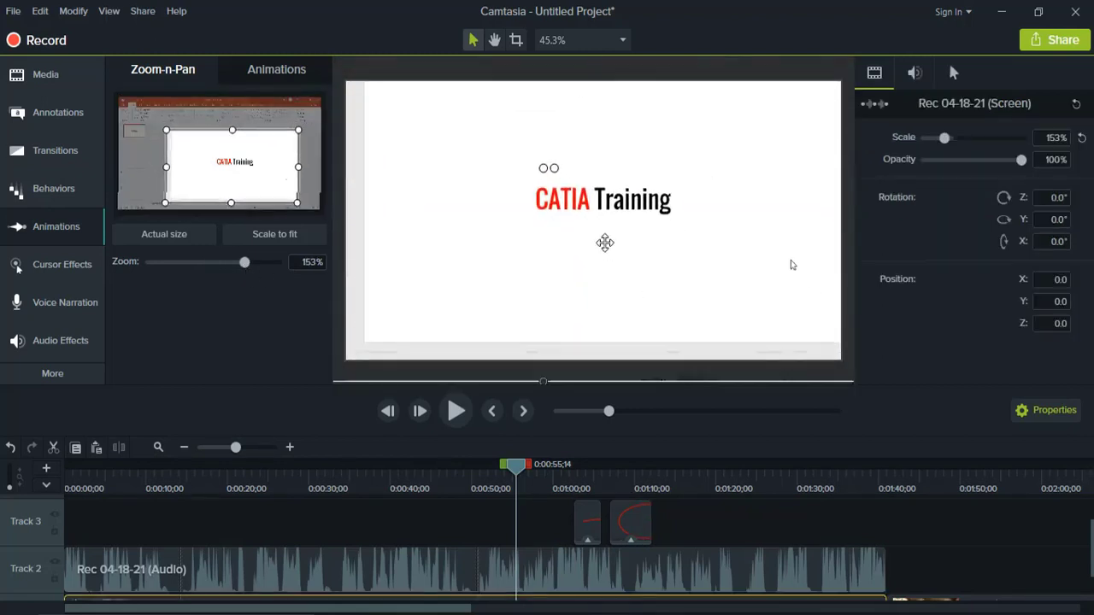
drag(765, 229, 708, 240)
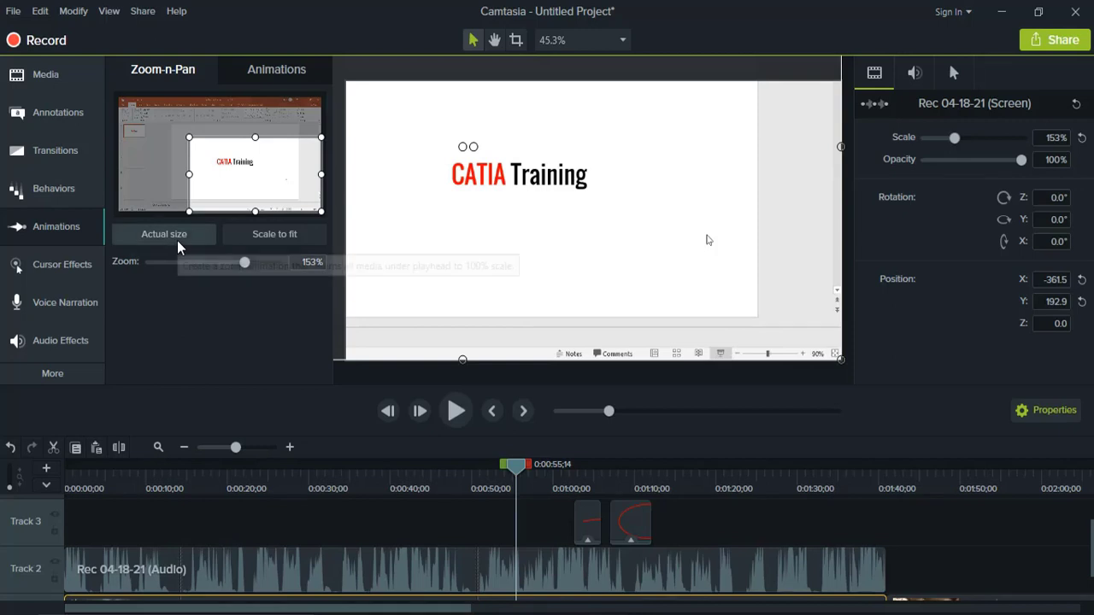
Play back the zoom-in animation on the CATIA Training slide, replaying it from 0:00:52;13.
click(456, 411)
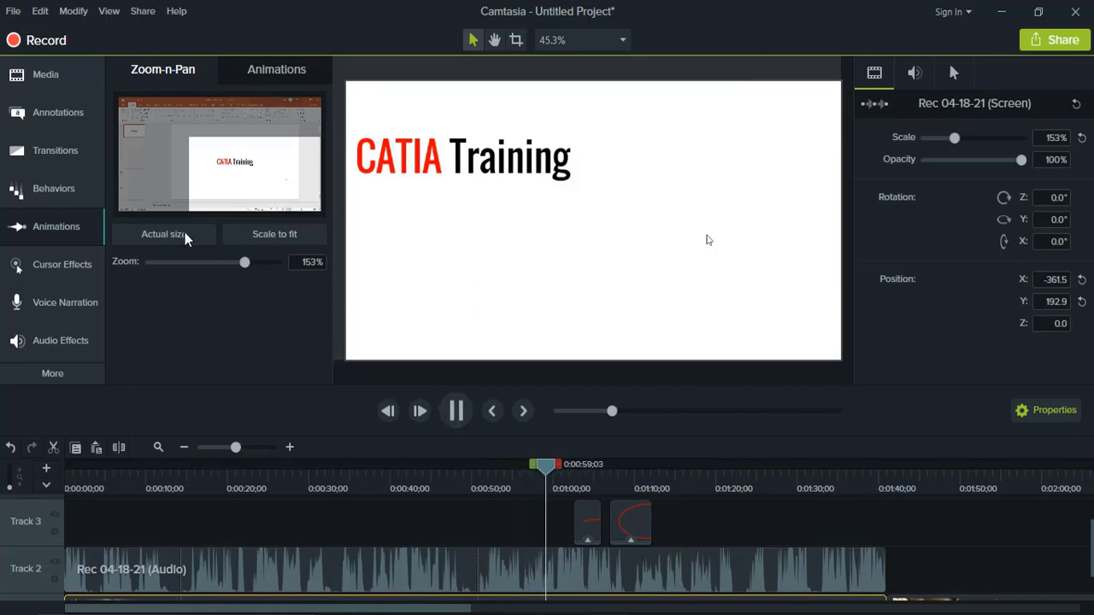
click(491, 479)
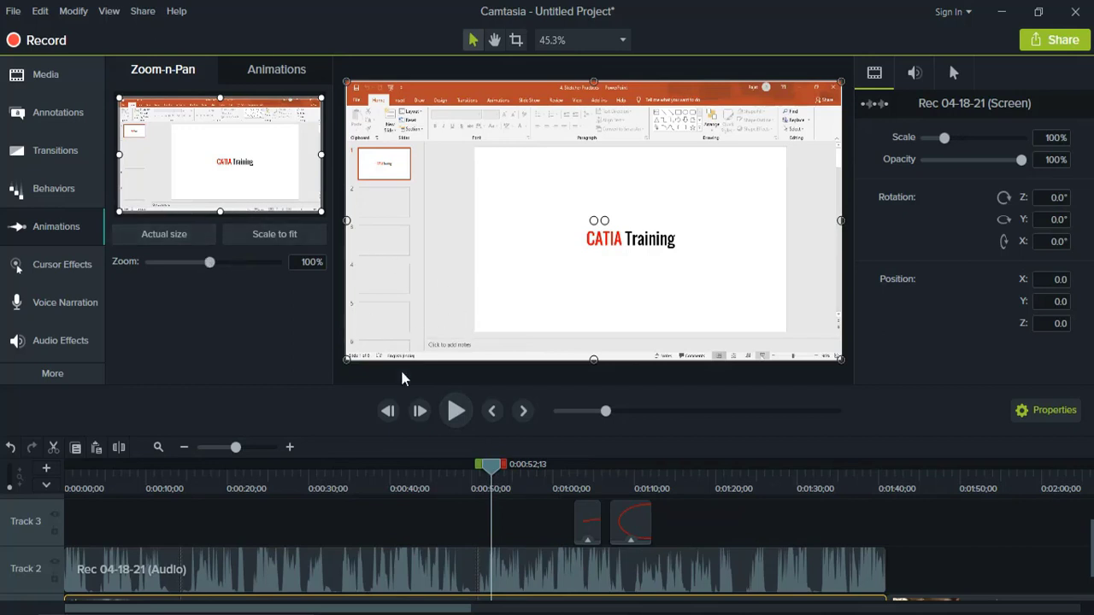
click(456, 411)
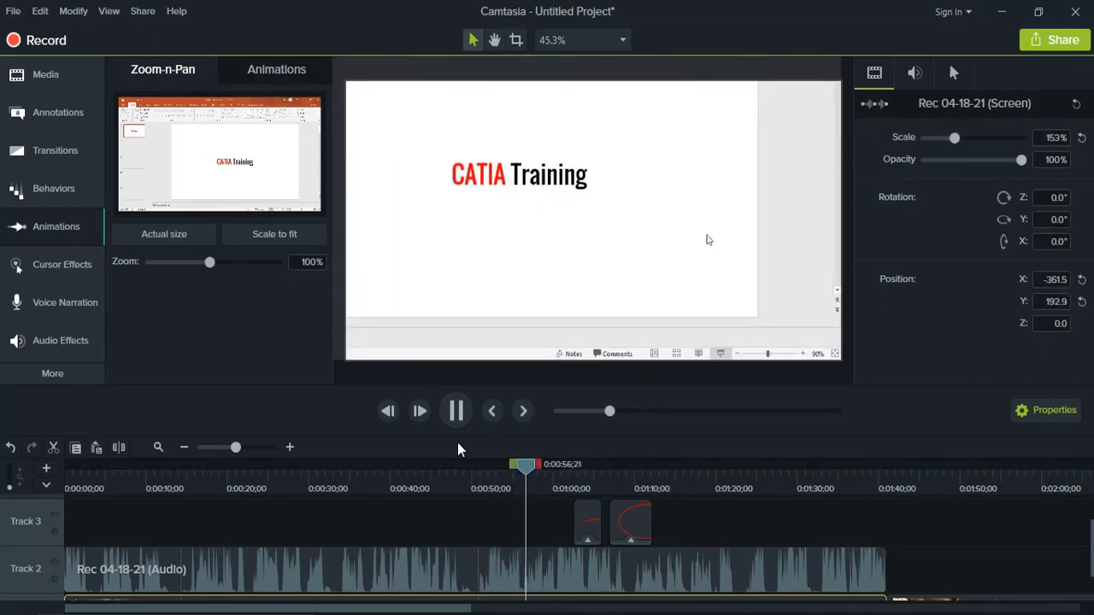
Restore the recording to actual size at 0:00:57;02, recentre it on the canvas, and play both animations from before the zoom.
click(456, 423)
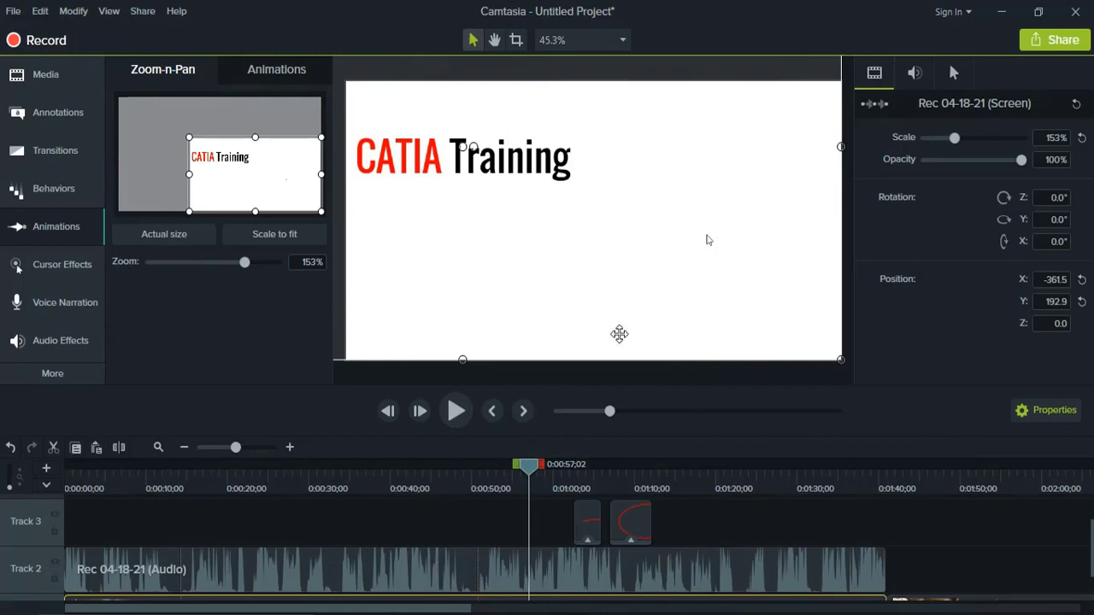
click(160, 240)
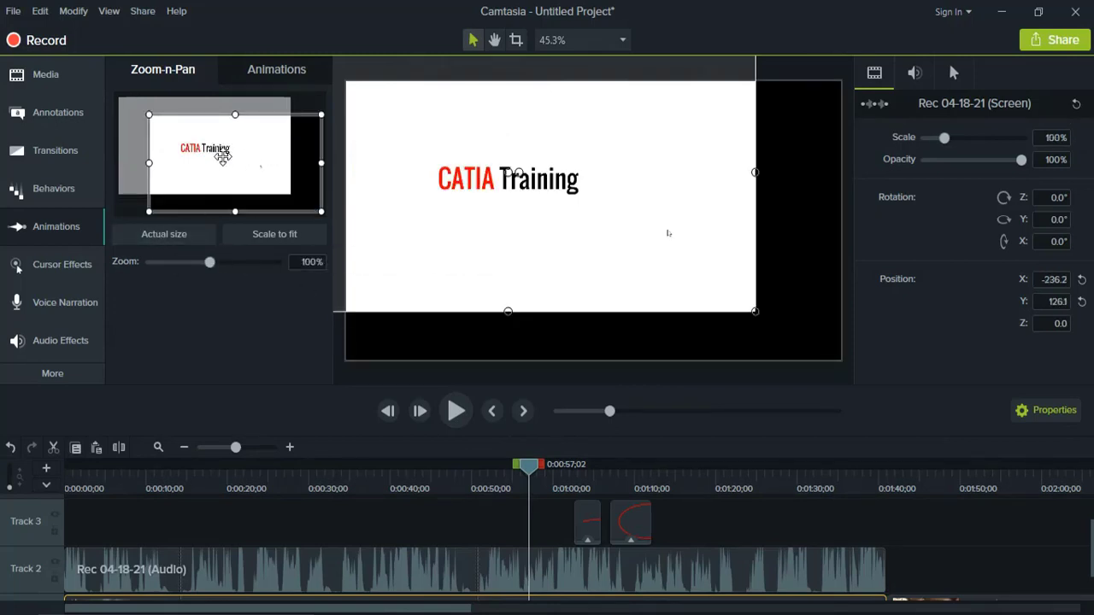
drag(584, 219, 585, 220)
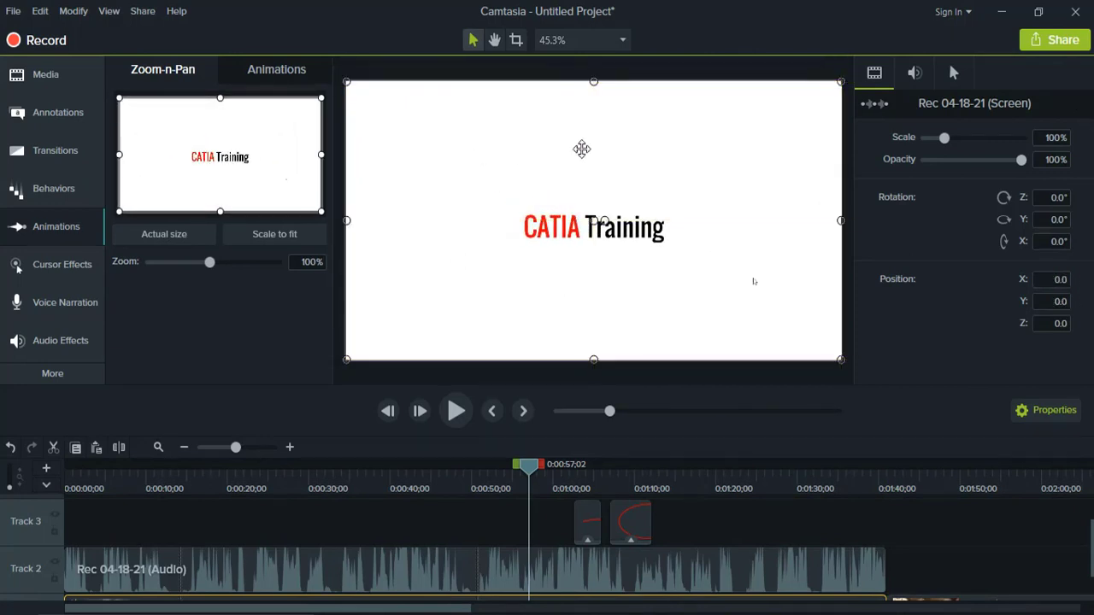
click(471, 485)
key(space)
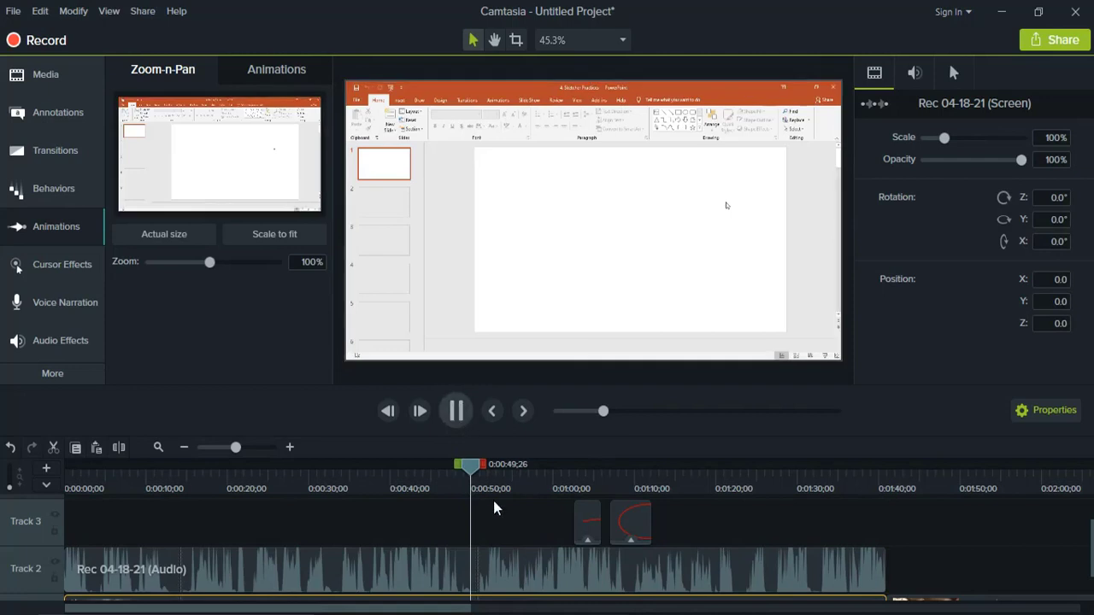
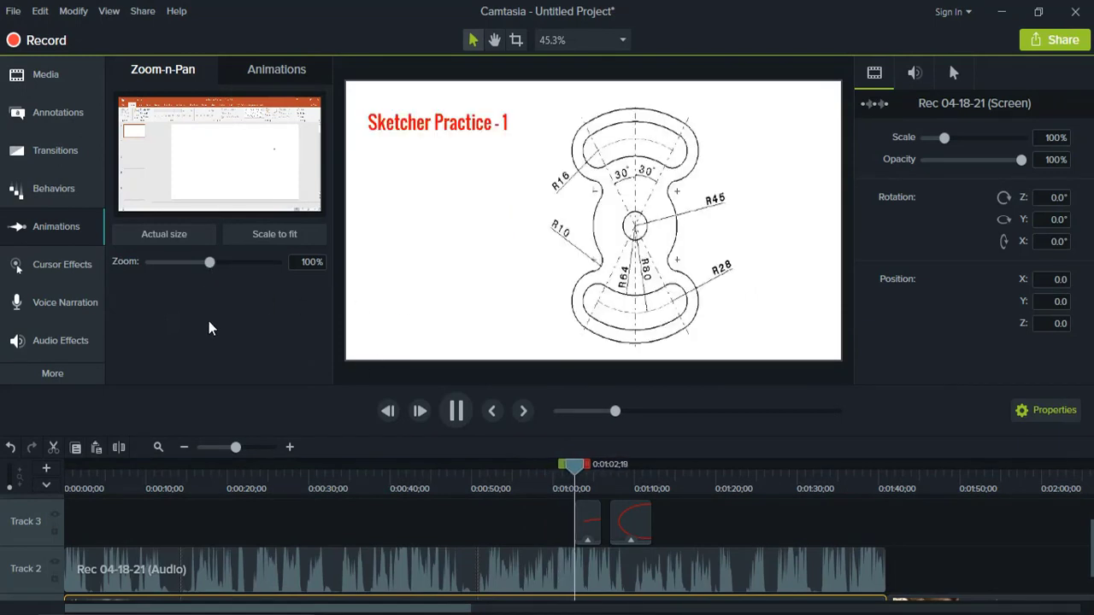
Apply the Cursor Highlight effect to the screen recording on Track 1 and set the highlight size to 20.
click(54, 263)
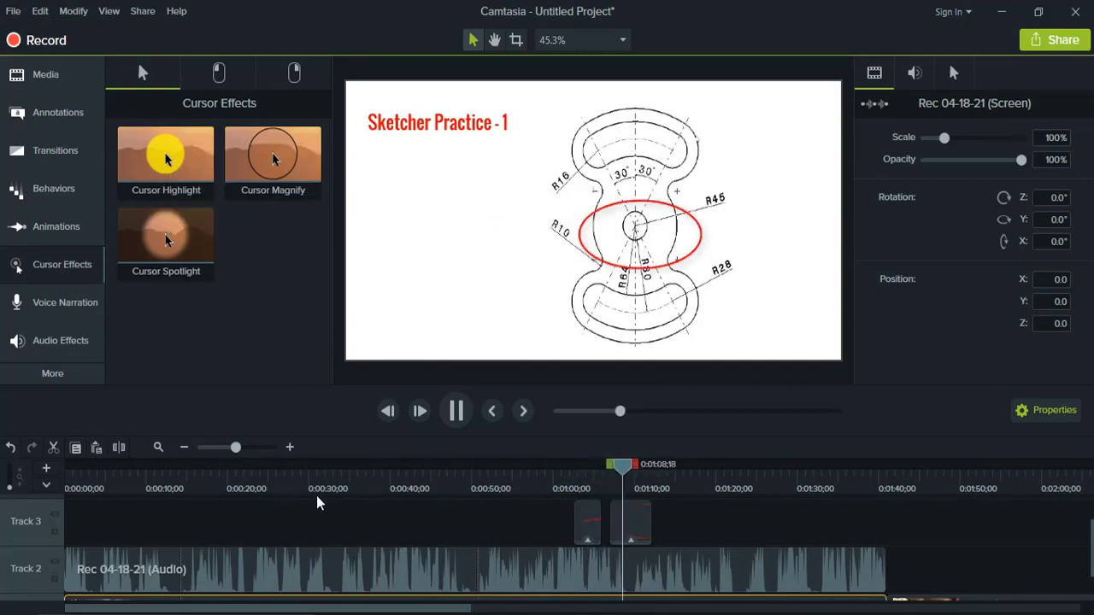
scroll(1090, 548, down, 2)
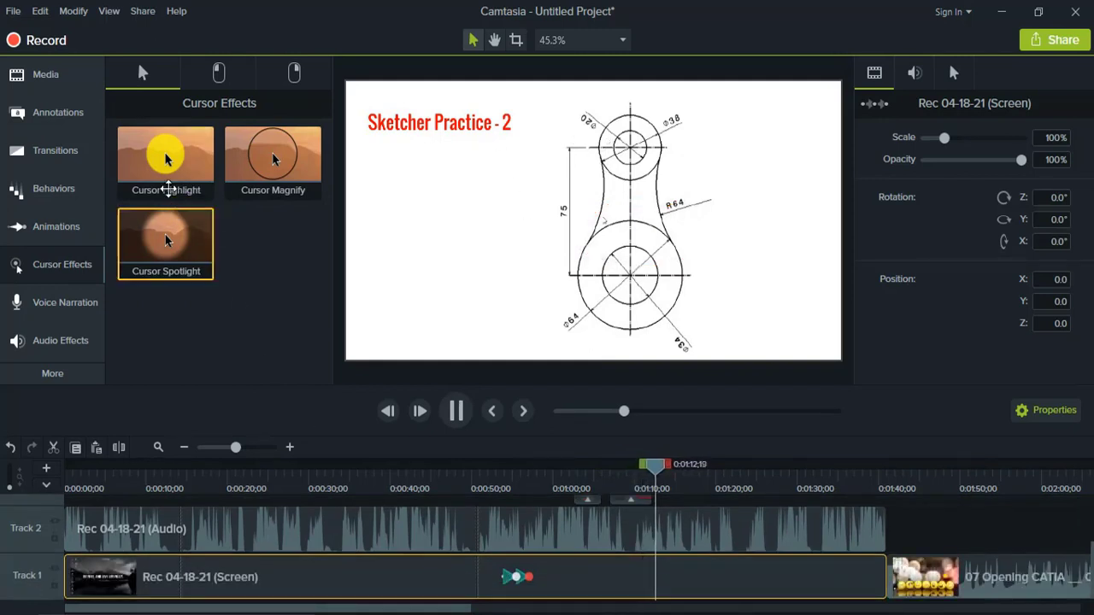
drag(163, 174, 276, 594)
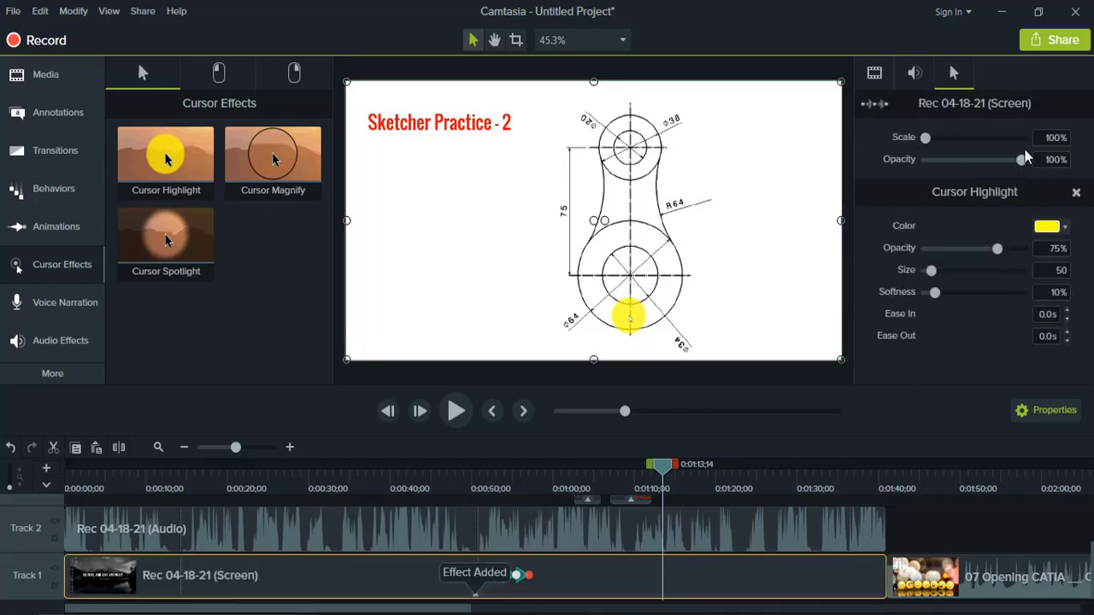
click(1065, 269)
text(20)
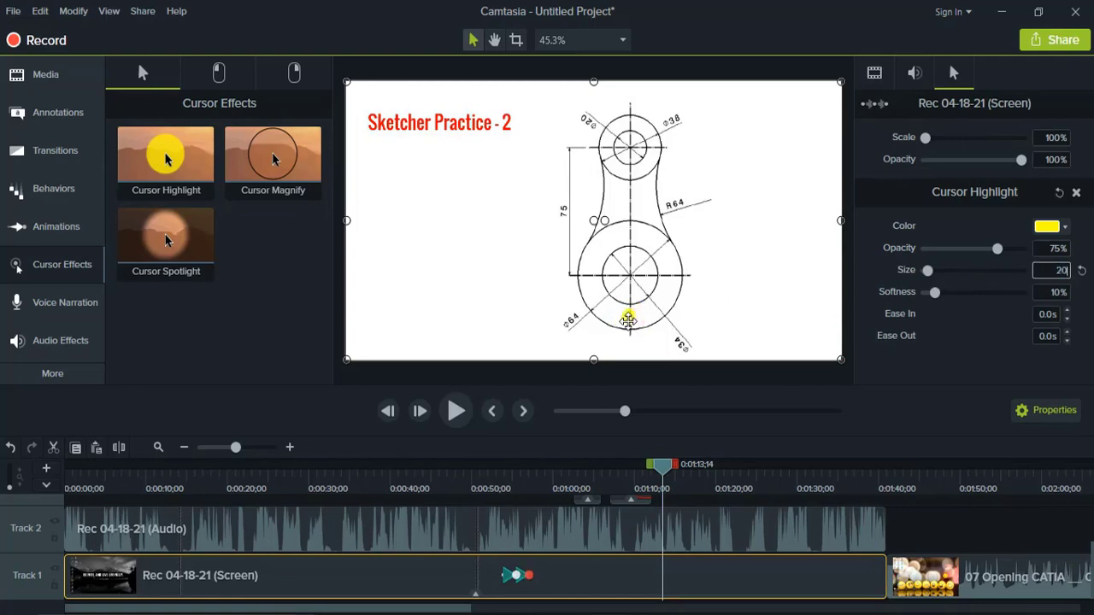
Check the cursor highlight at several points along the timeline, from about 0:00:16 to 0:01:05;15.
click(291, 493)
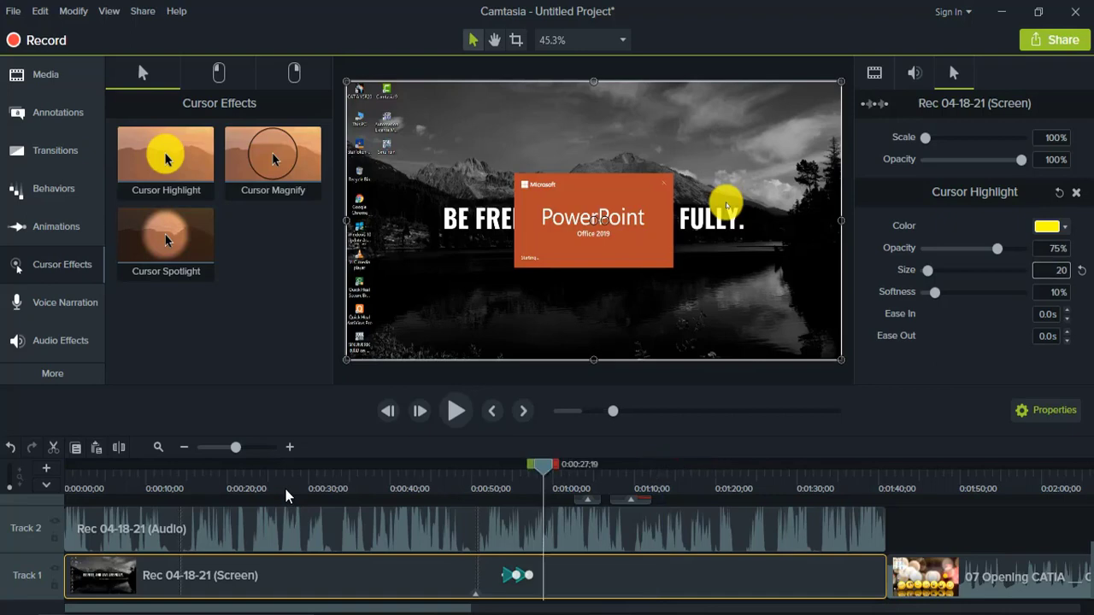
click(207, 494)
click(376, 502)
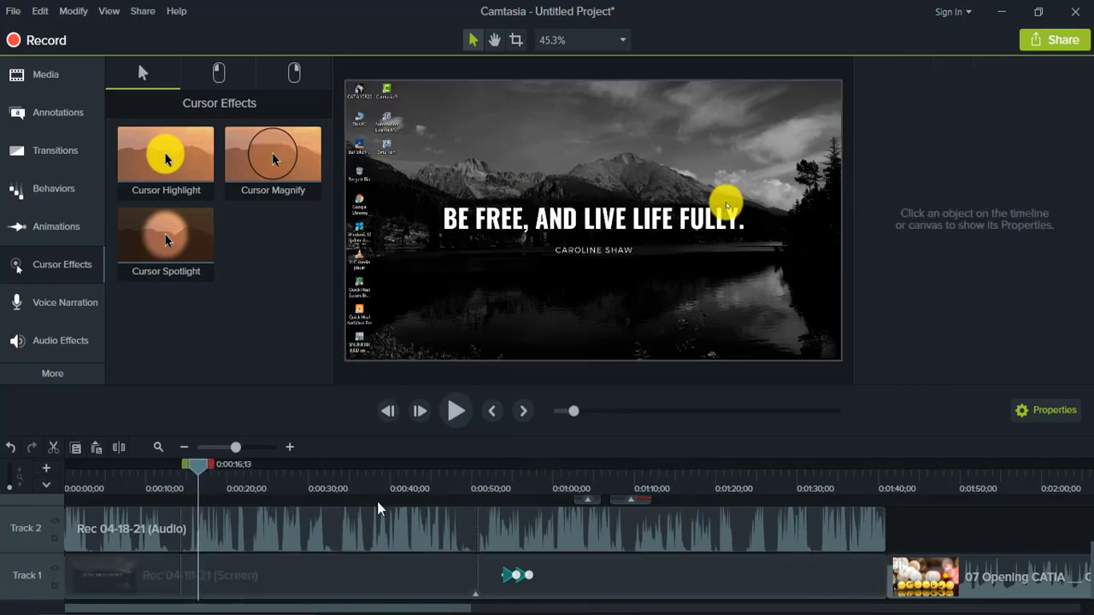
click(512, 493)
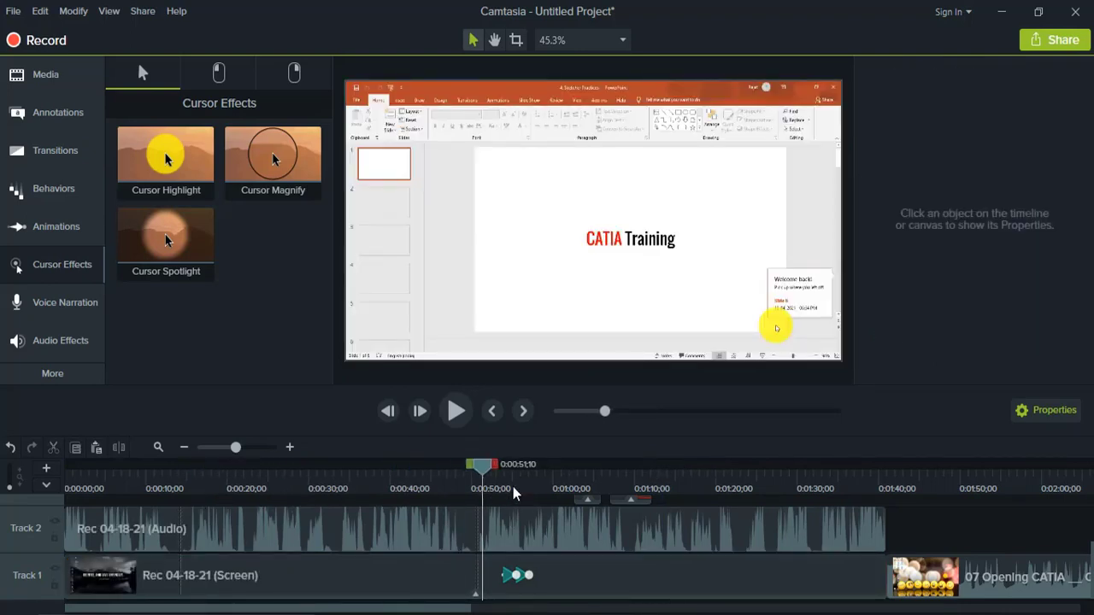
click(599, 494)
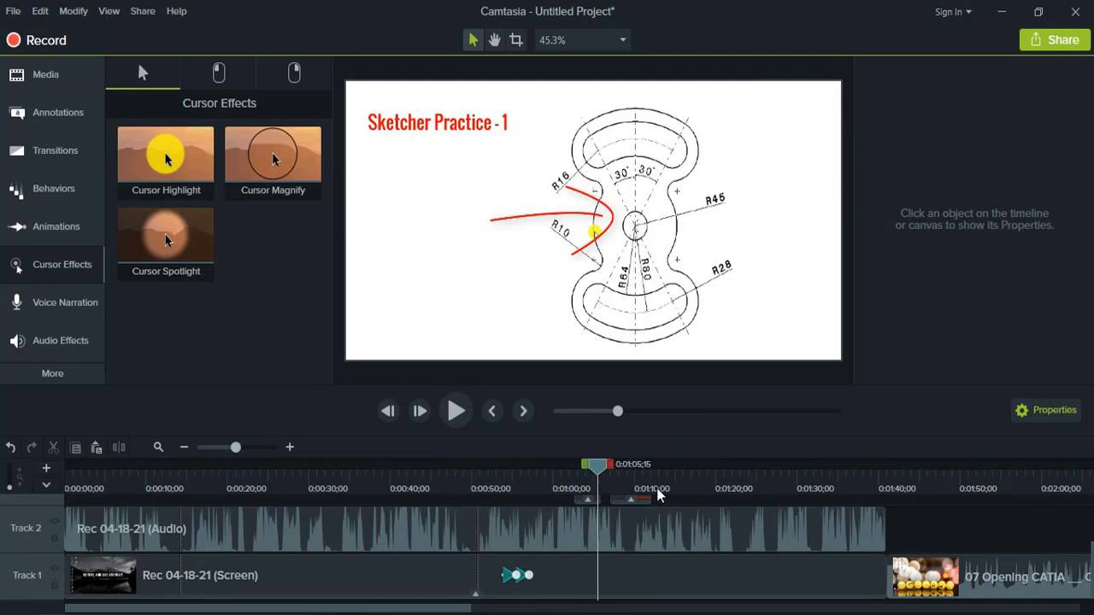
Apply the Volume Leveling audio effect to the Rec 04-18-21 audio clip on Track 2.
click(732, 490)
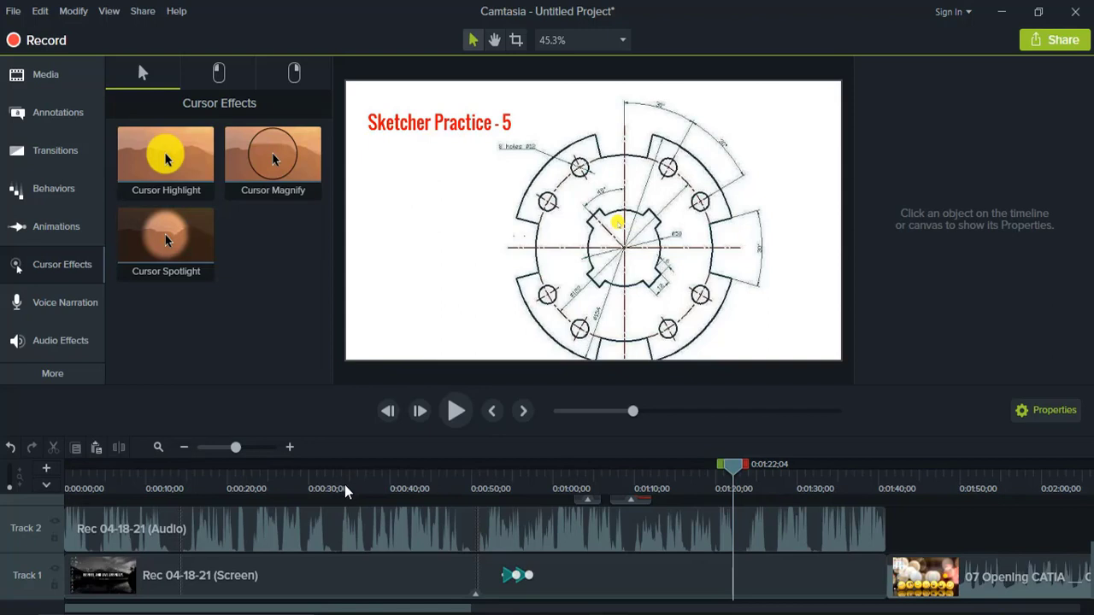
click(38, 312)
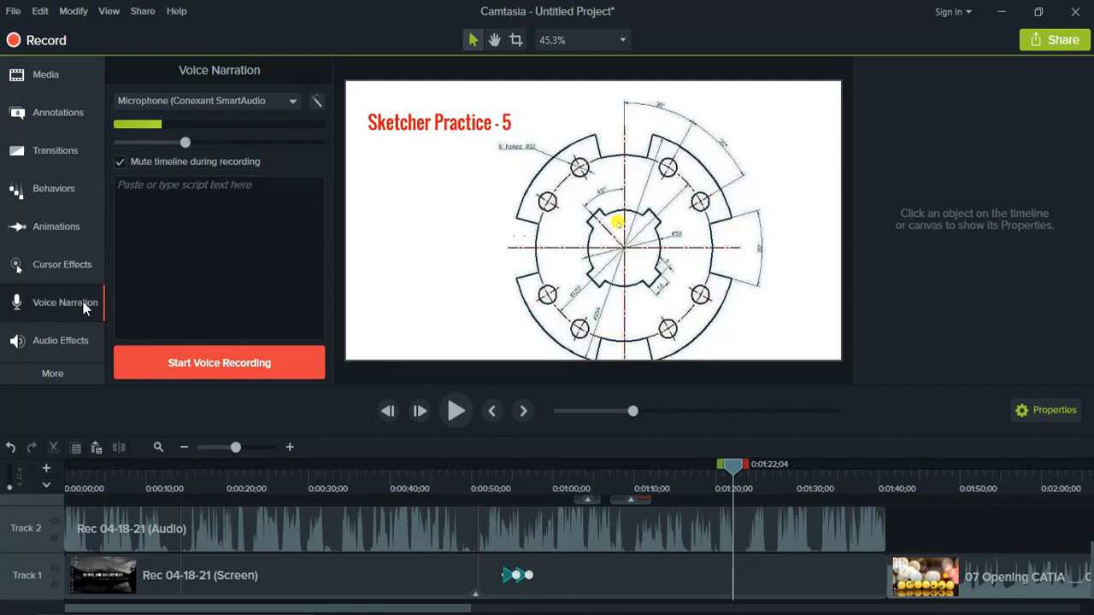
click(53, 338)
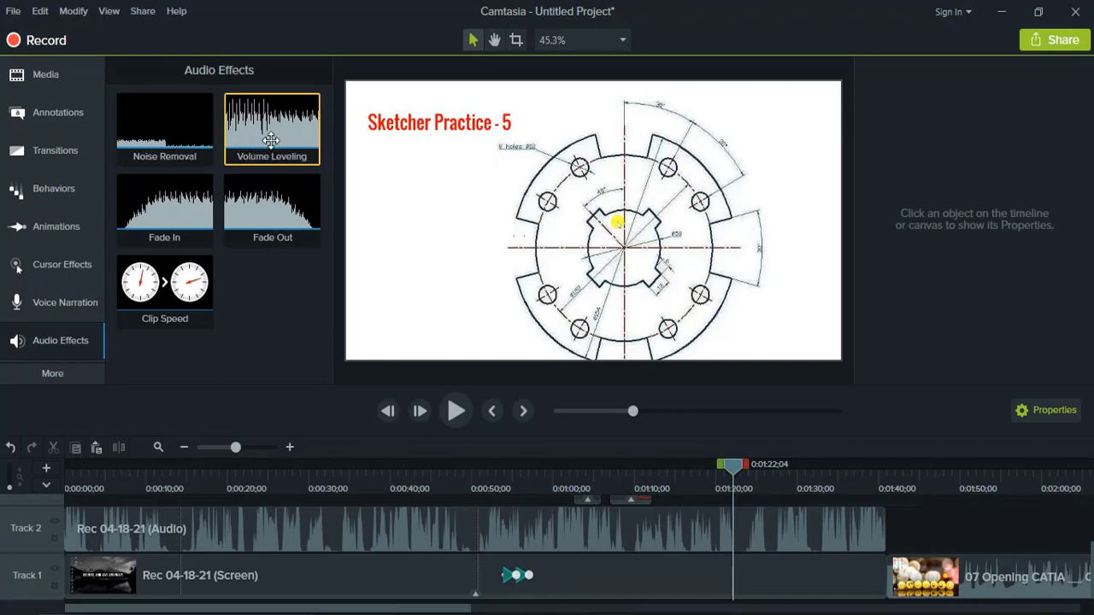
drag(271, 139, 349, 527)
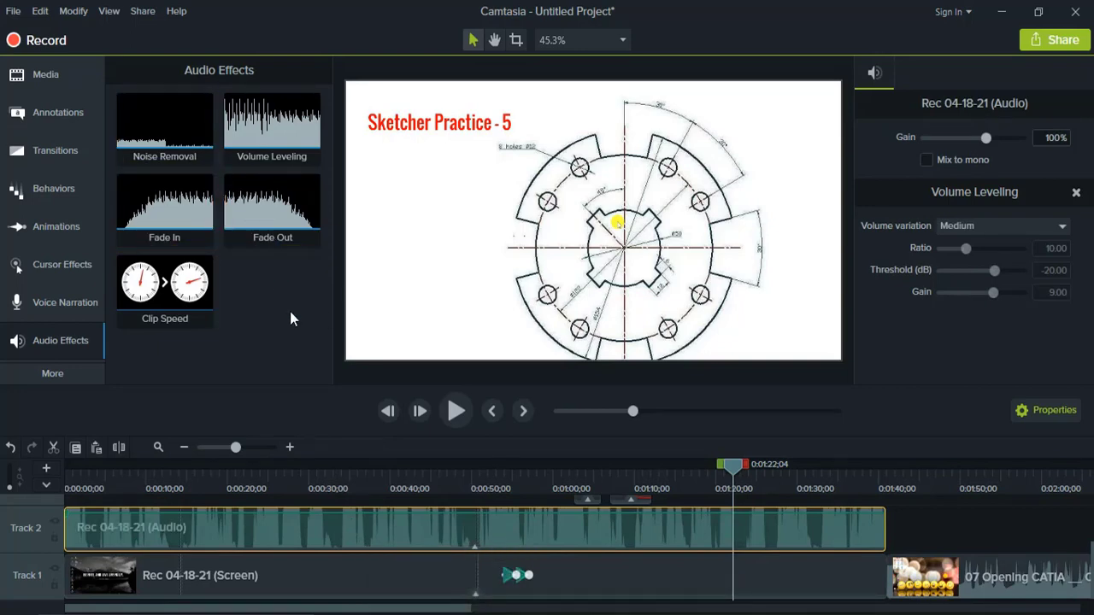
Review the media bin, the appended clip at 0:01:48;03 and the annotation track along the timeline.
click(26, 86)
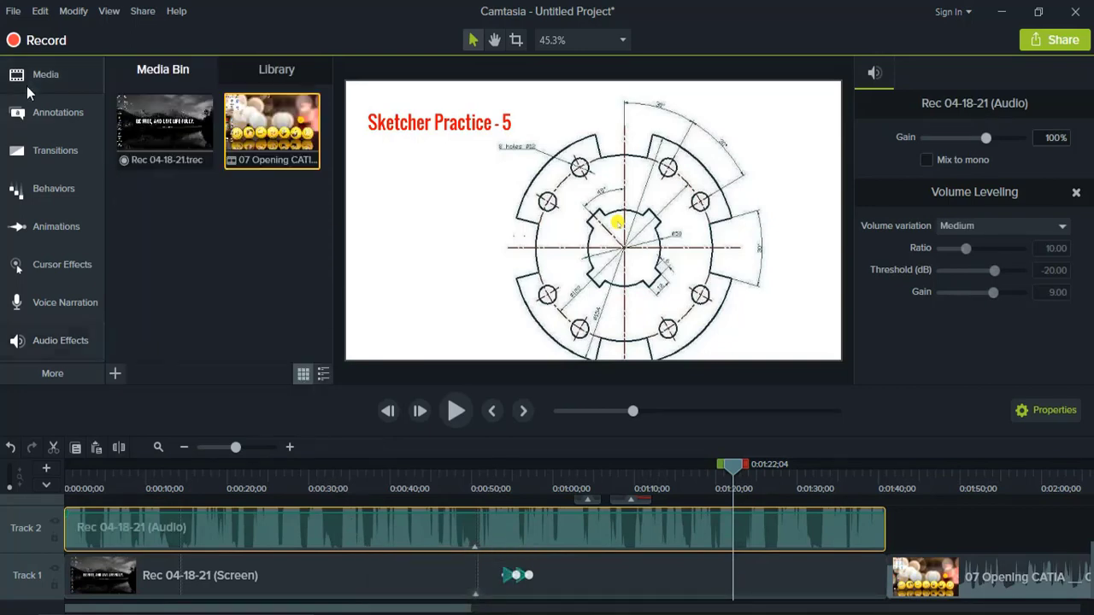
click(212, 247)
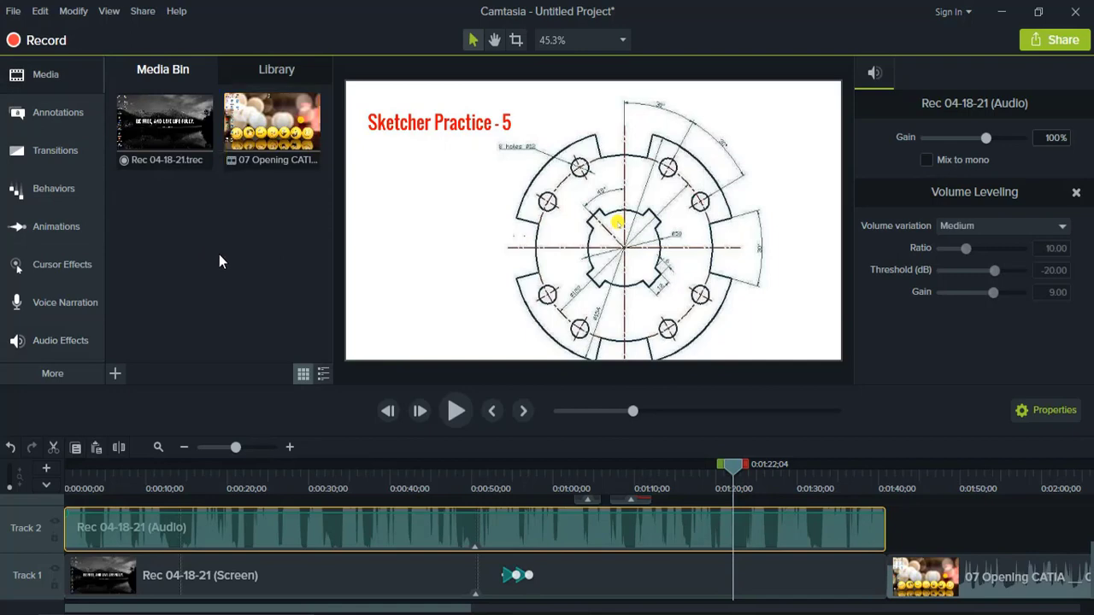
click(945, 487)
click(929, 611)
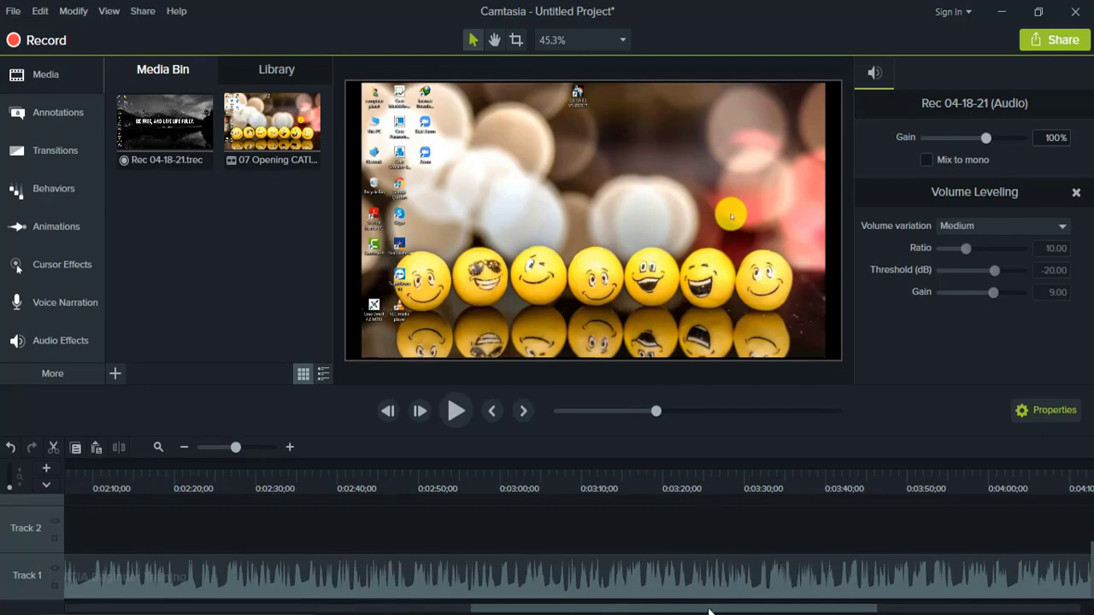
click(449, 612)
drag(449, 612, 242, 612)
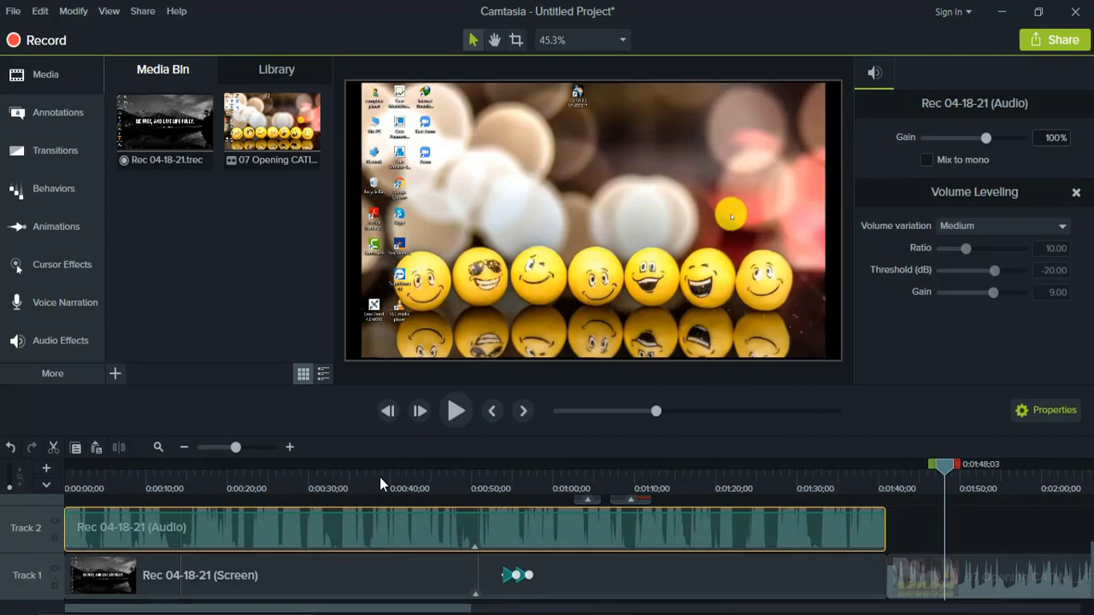
scroll(31, 562, up, 2)
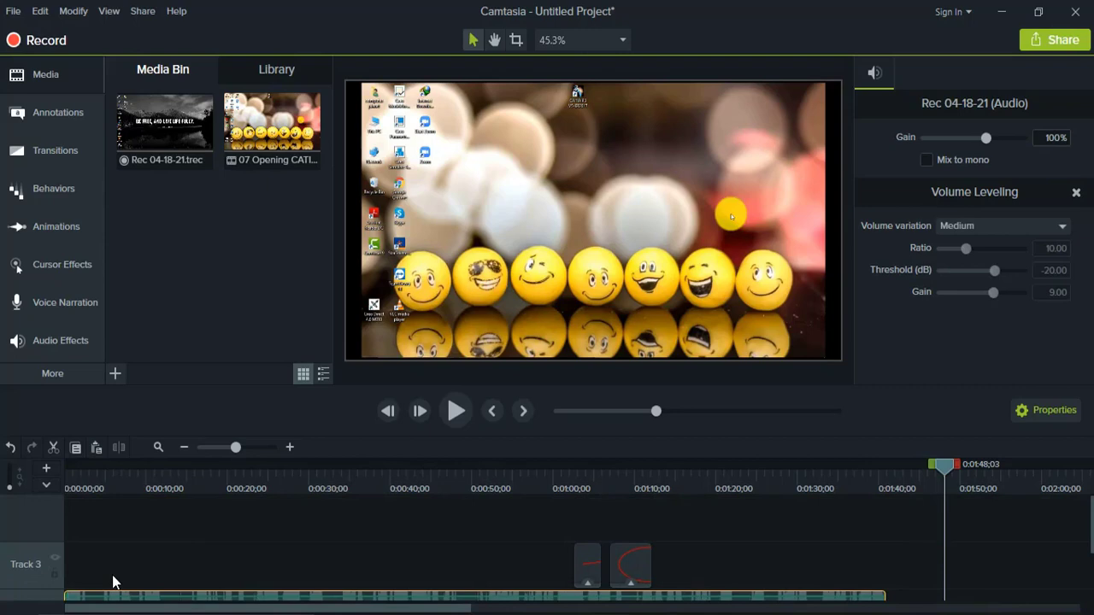
scroll(208, 562, down, 2)
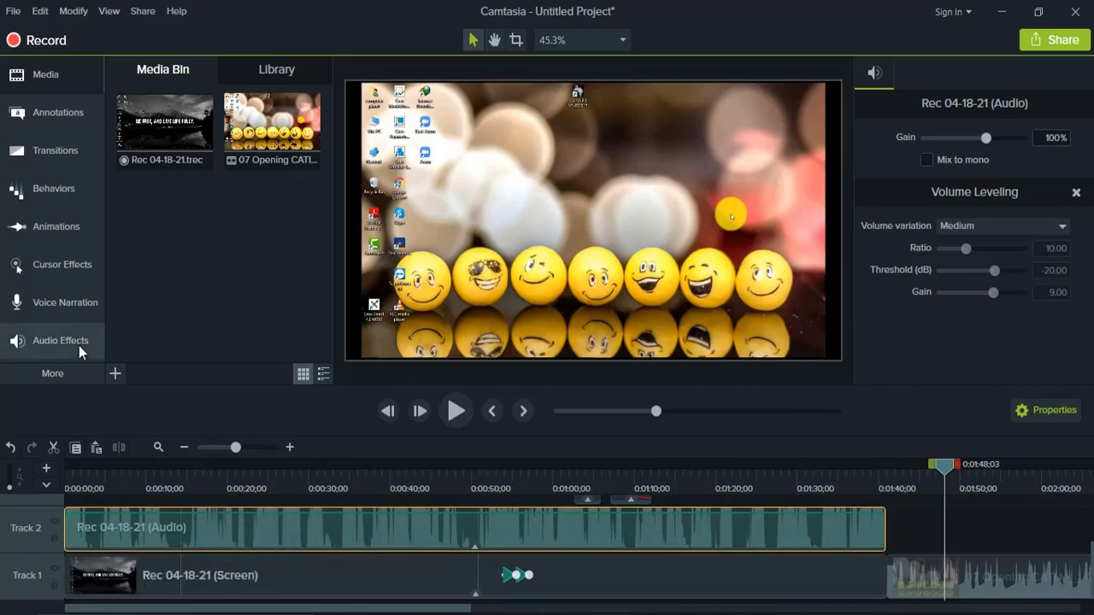
Save the project to the Desktop as Untitled Project in the Camtasia Project (*.tscproj) format.
click(13, 11)
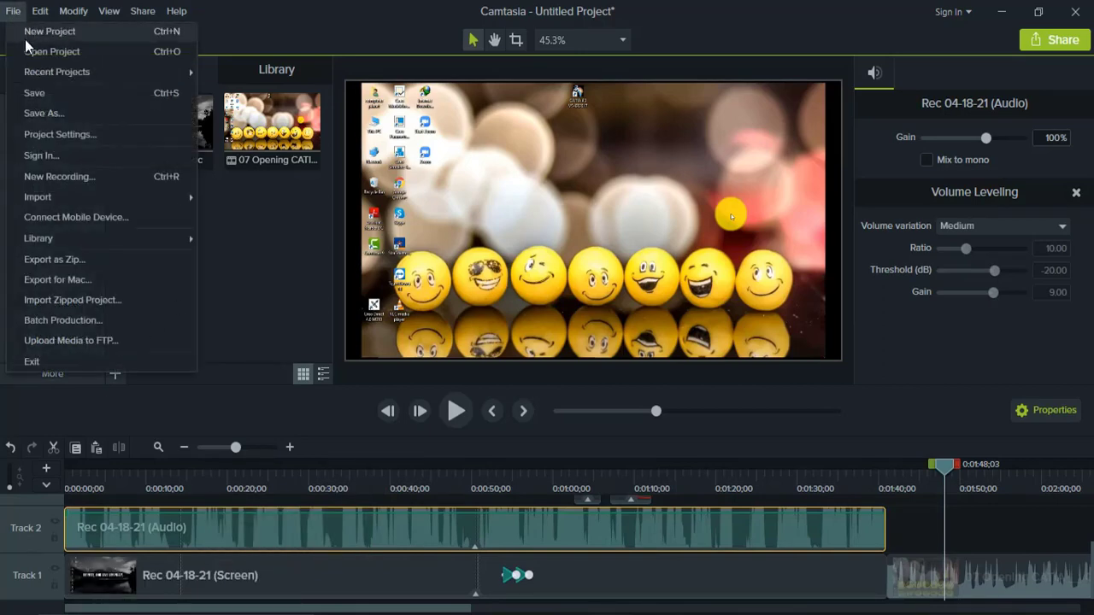
click(34, 89)
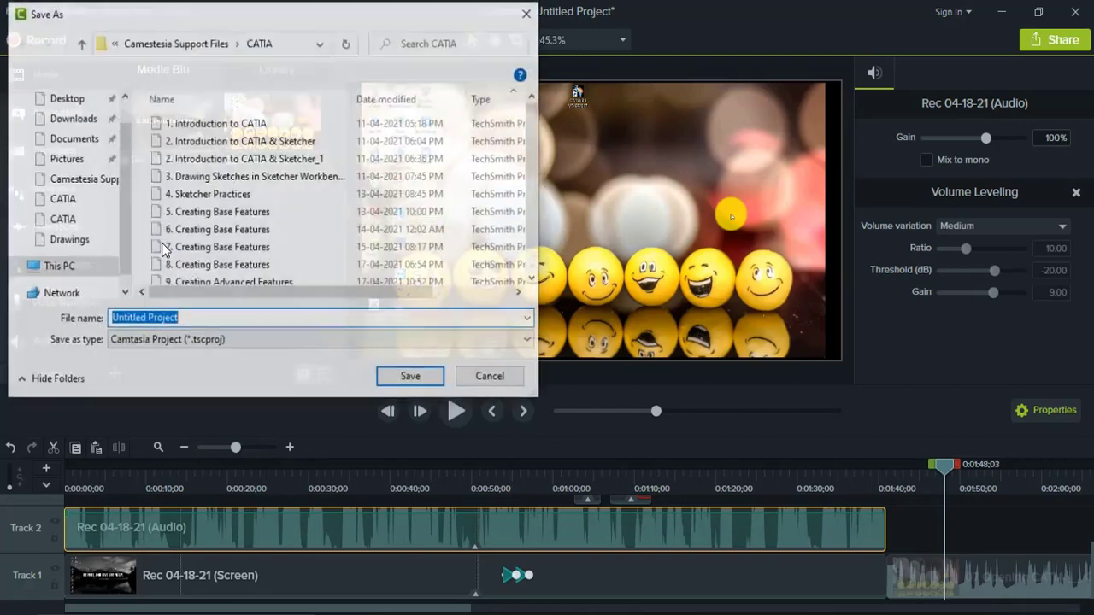
click(65, 101)
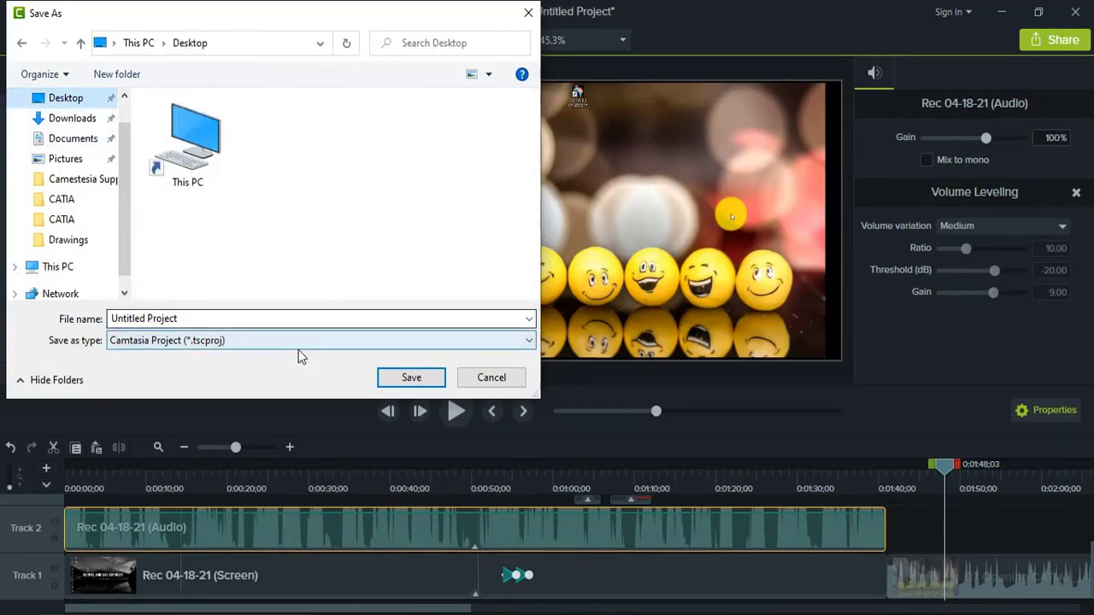
click(400, 378)
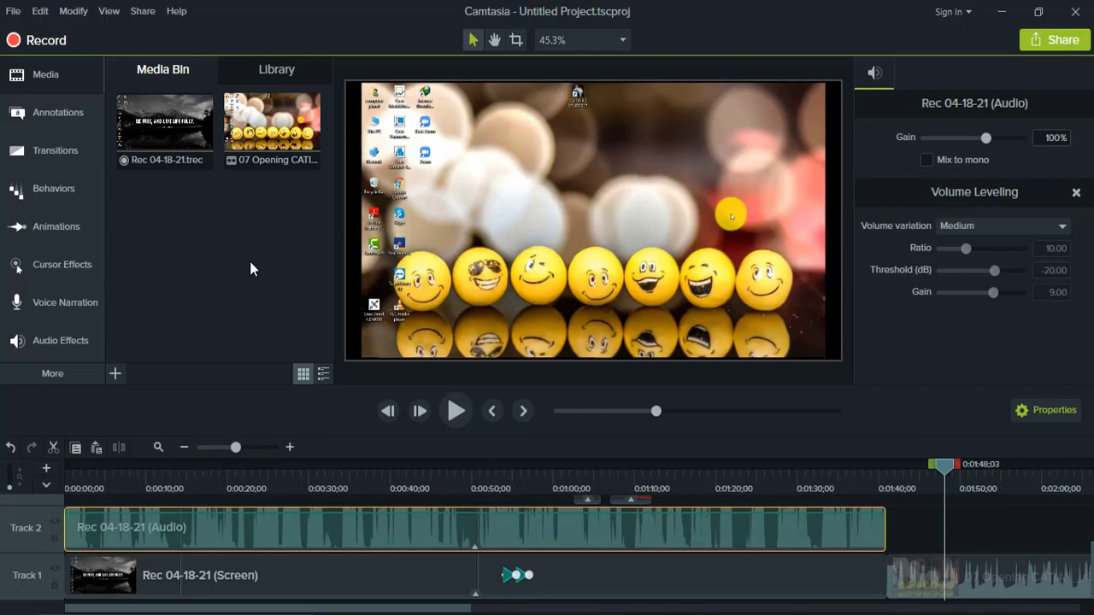
click(178, 136)
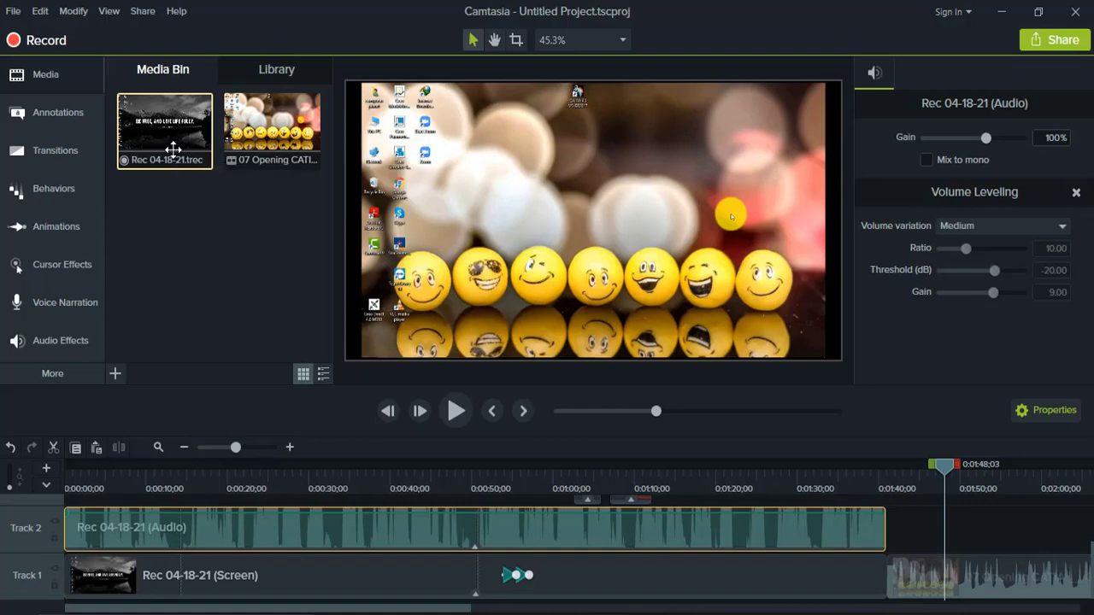
ctrl+click(260, 166)
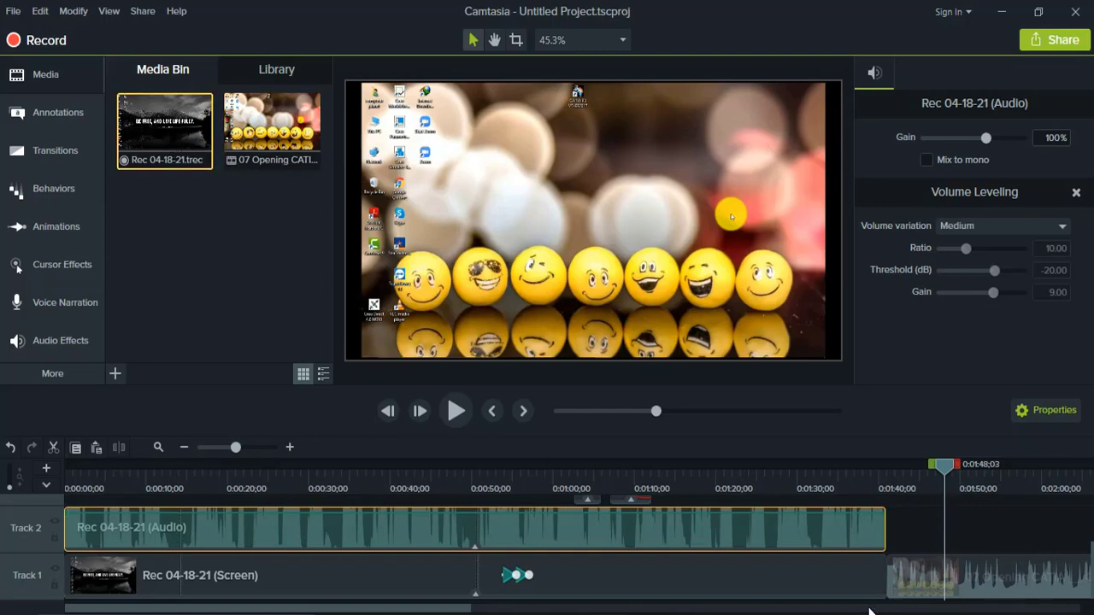
drag(878, 608, 961, 608)
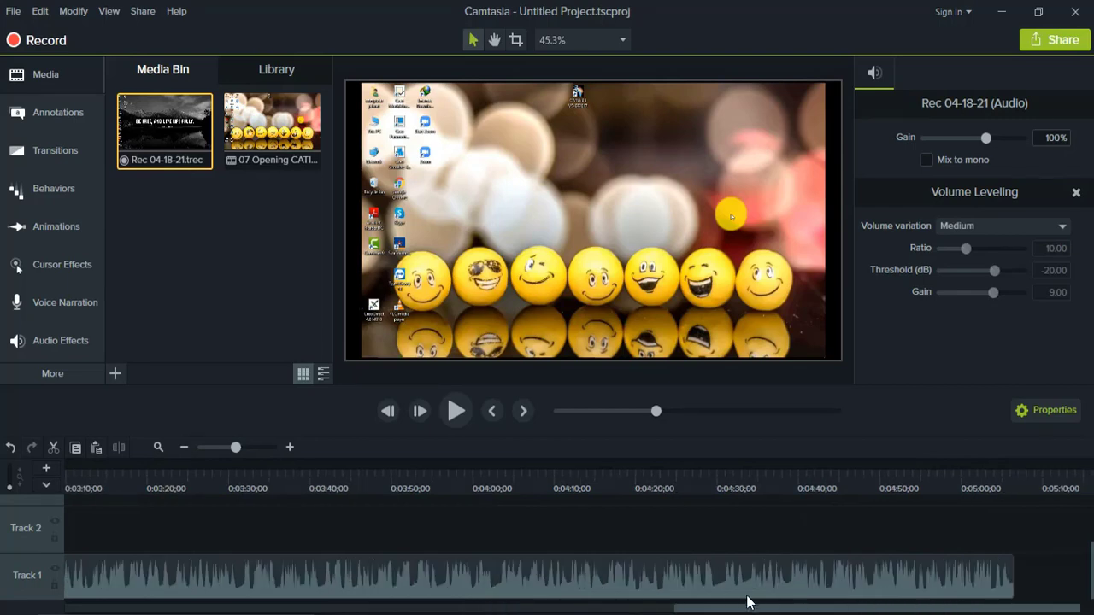
Start producing the timeline as a local file with the MP4 only (up to 1080p) preset.
click(145, 13)
click(169, 38)
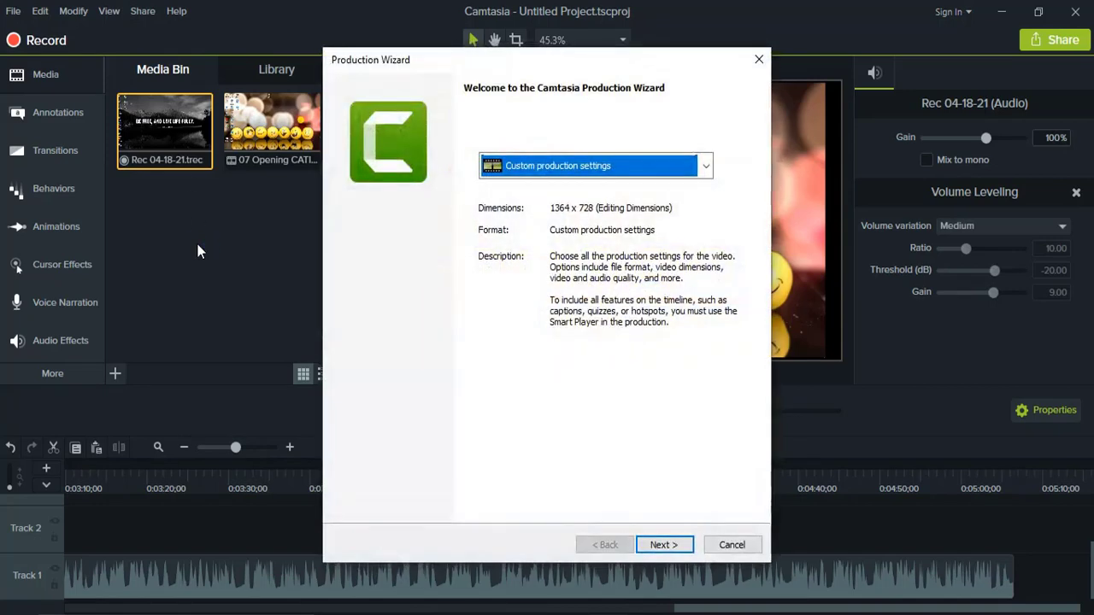
click(581, 166)
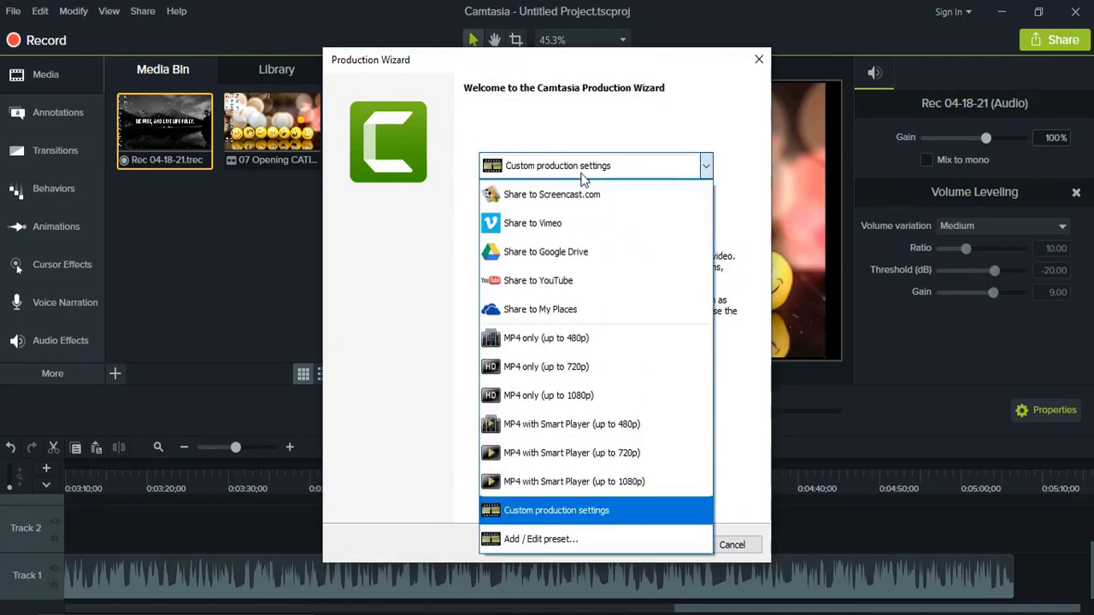
click(580, 397)
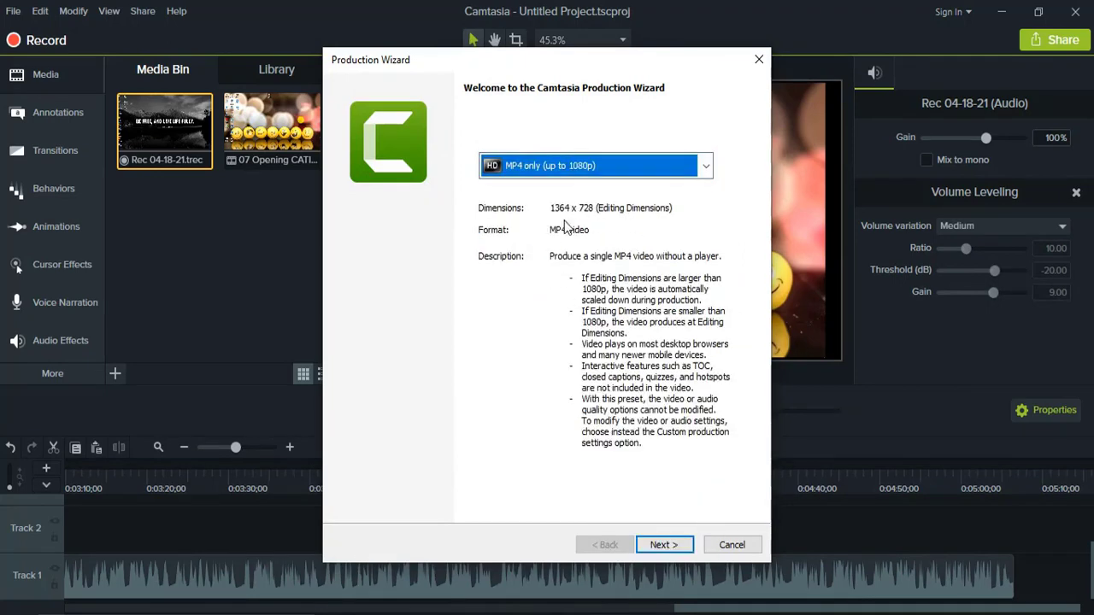
Turn off organizing produced files into sub-folders and render the video as Untitled Project in E:\Camestesia Support Files\.
click(665, 544)
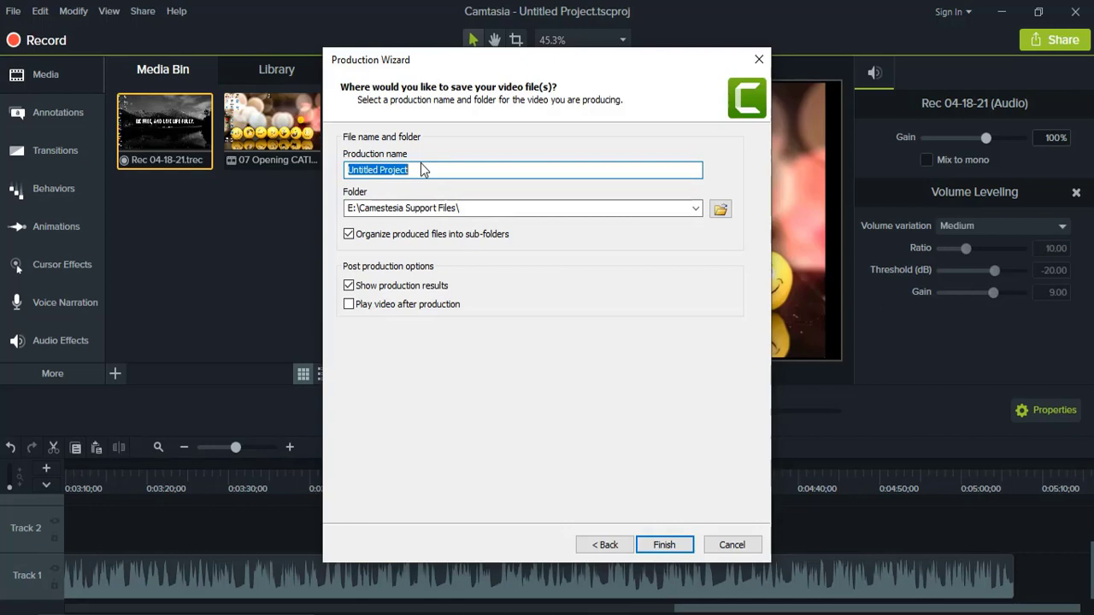
click(446, 238)
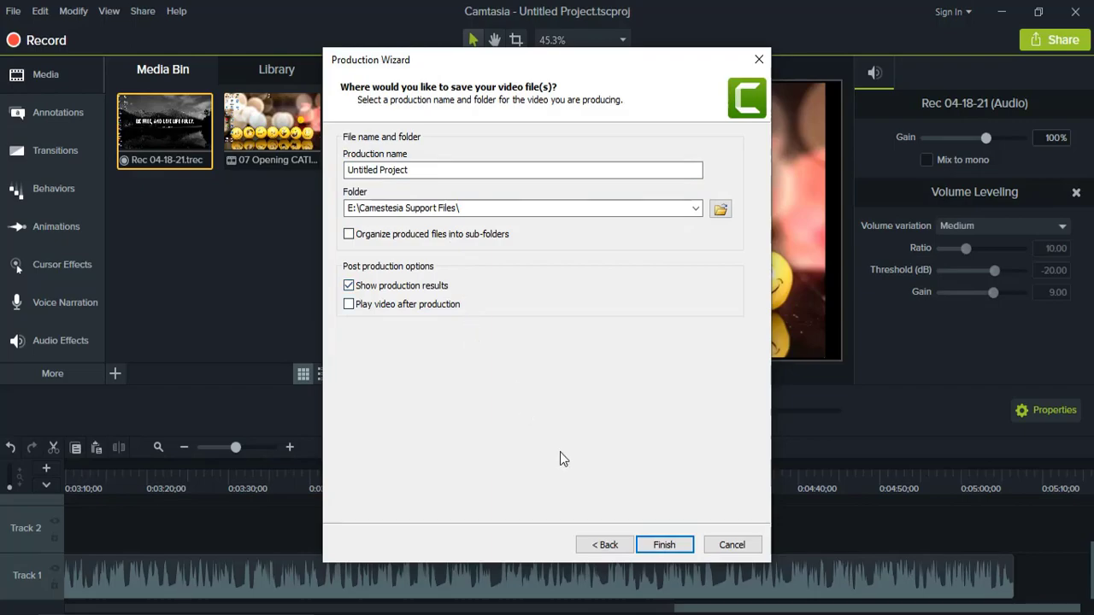
click(663, 544)
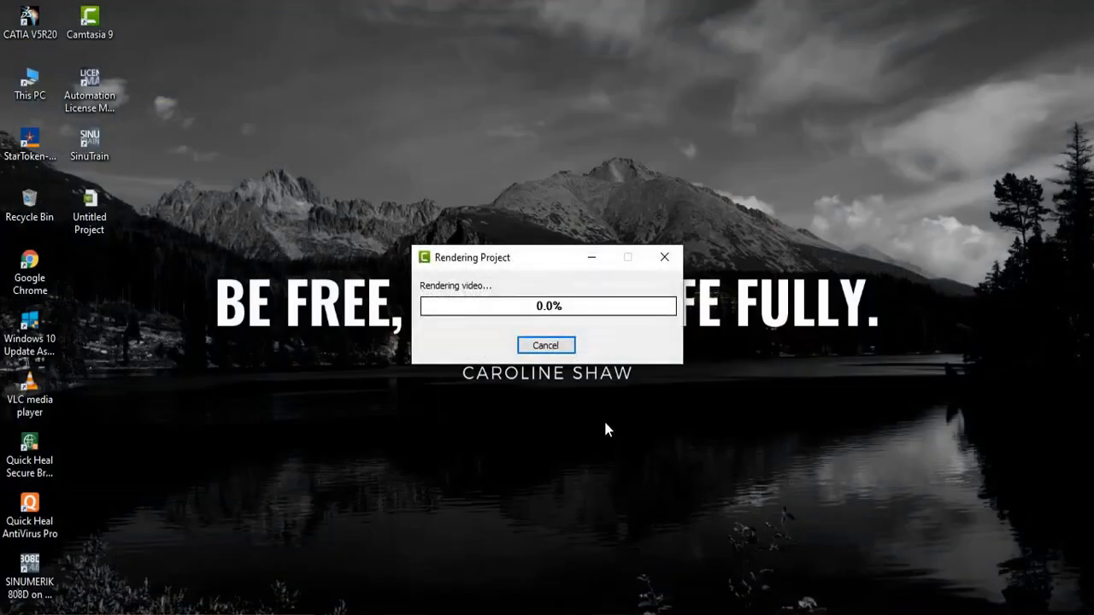